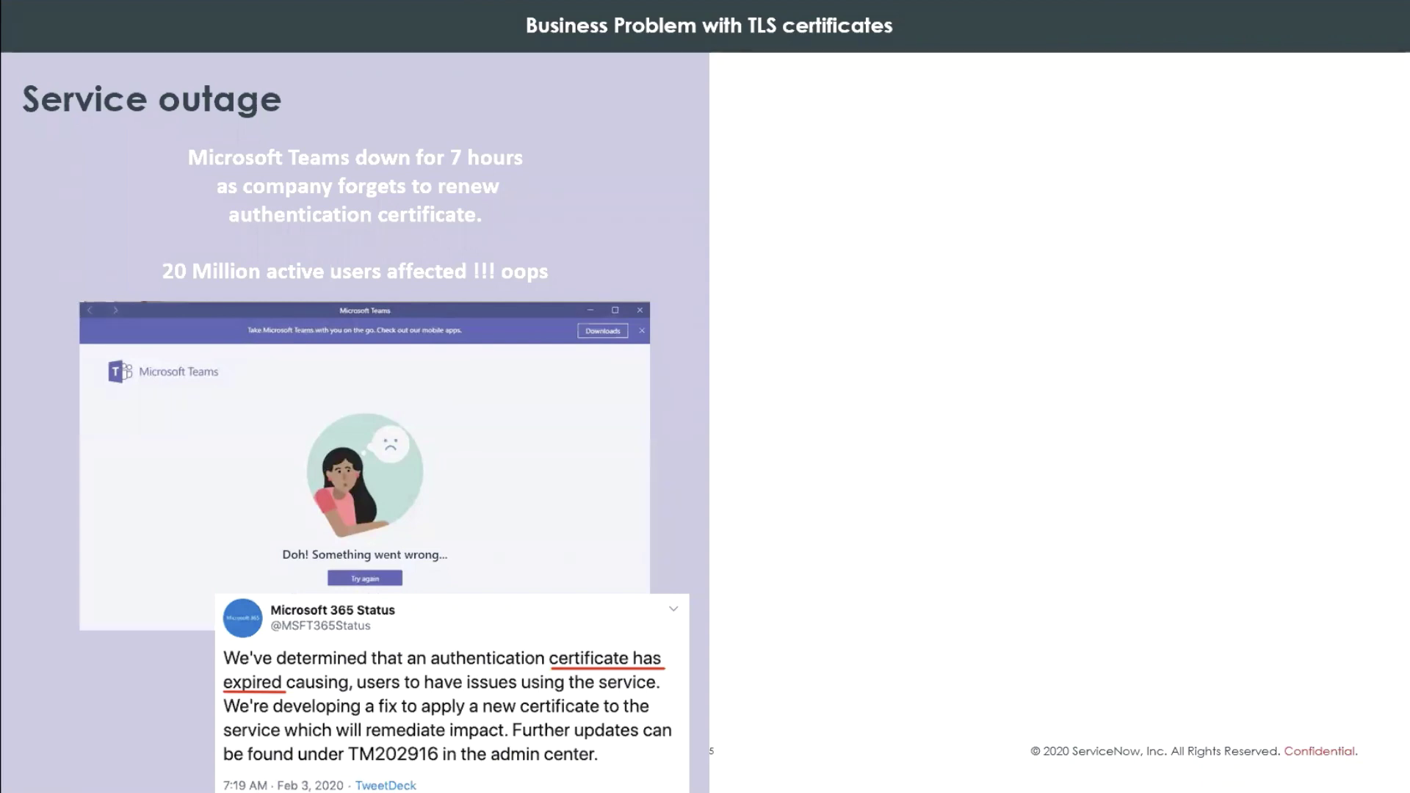
Advance the slide builds to the Solution slide's PKI Team workspace step
key("Right")
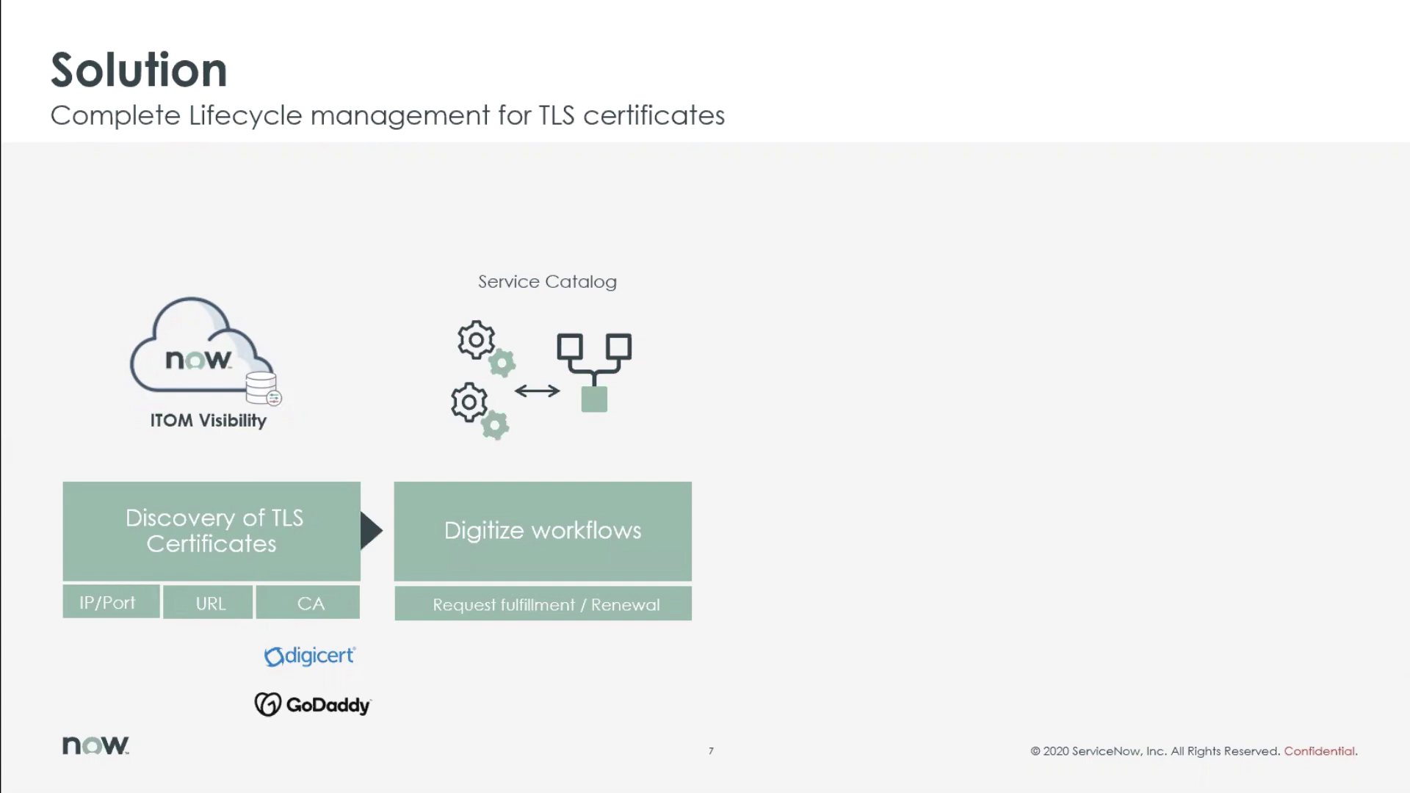
Advance the slideshow to the Store Release slide with the Certificate Inventory and Management listing
key("Right")
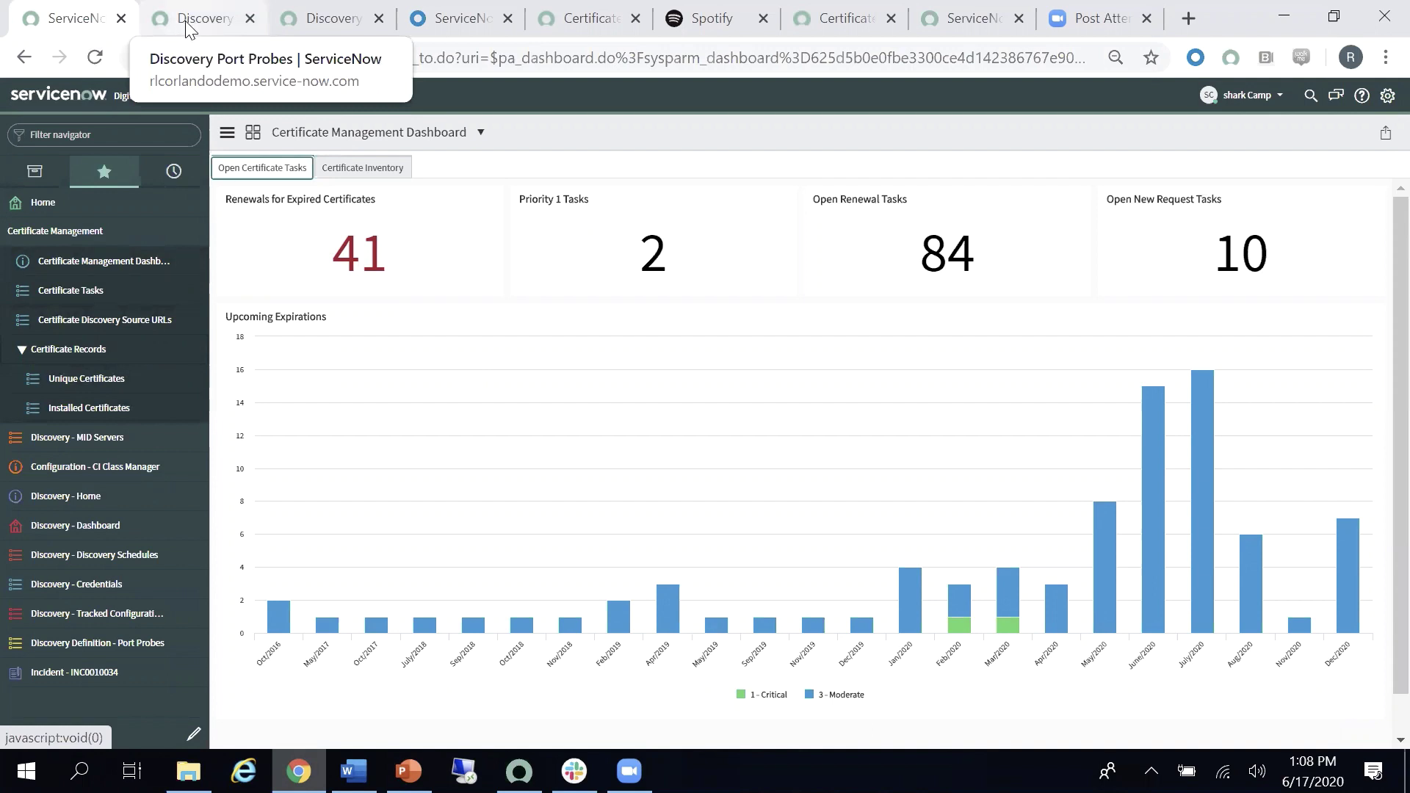
Inspect the tls_ssl_certs discovery port probe, then list the 10 discovery schedules
left_click(189, 28)
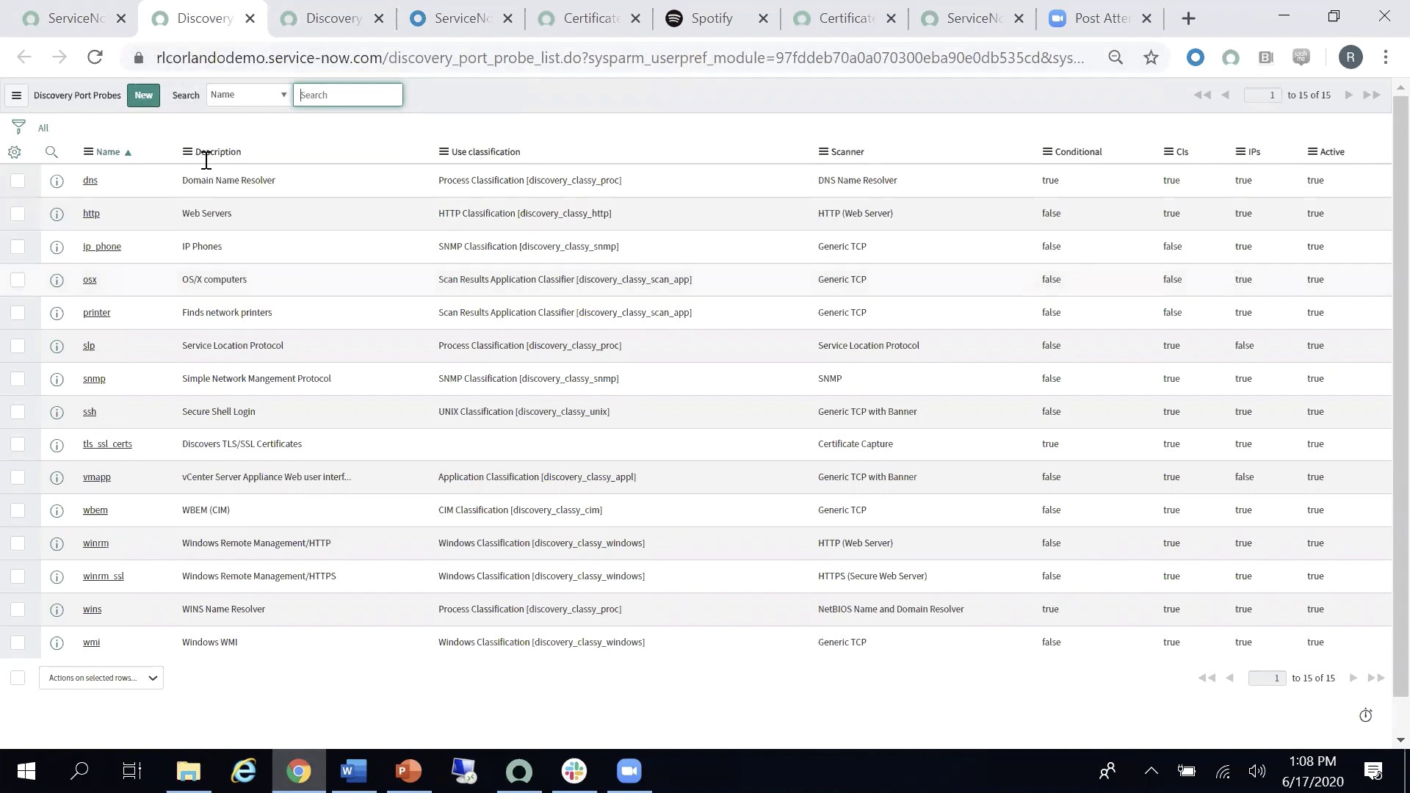
left_click(111, 445)
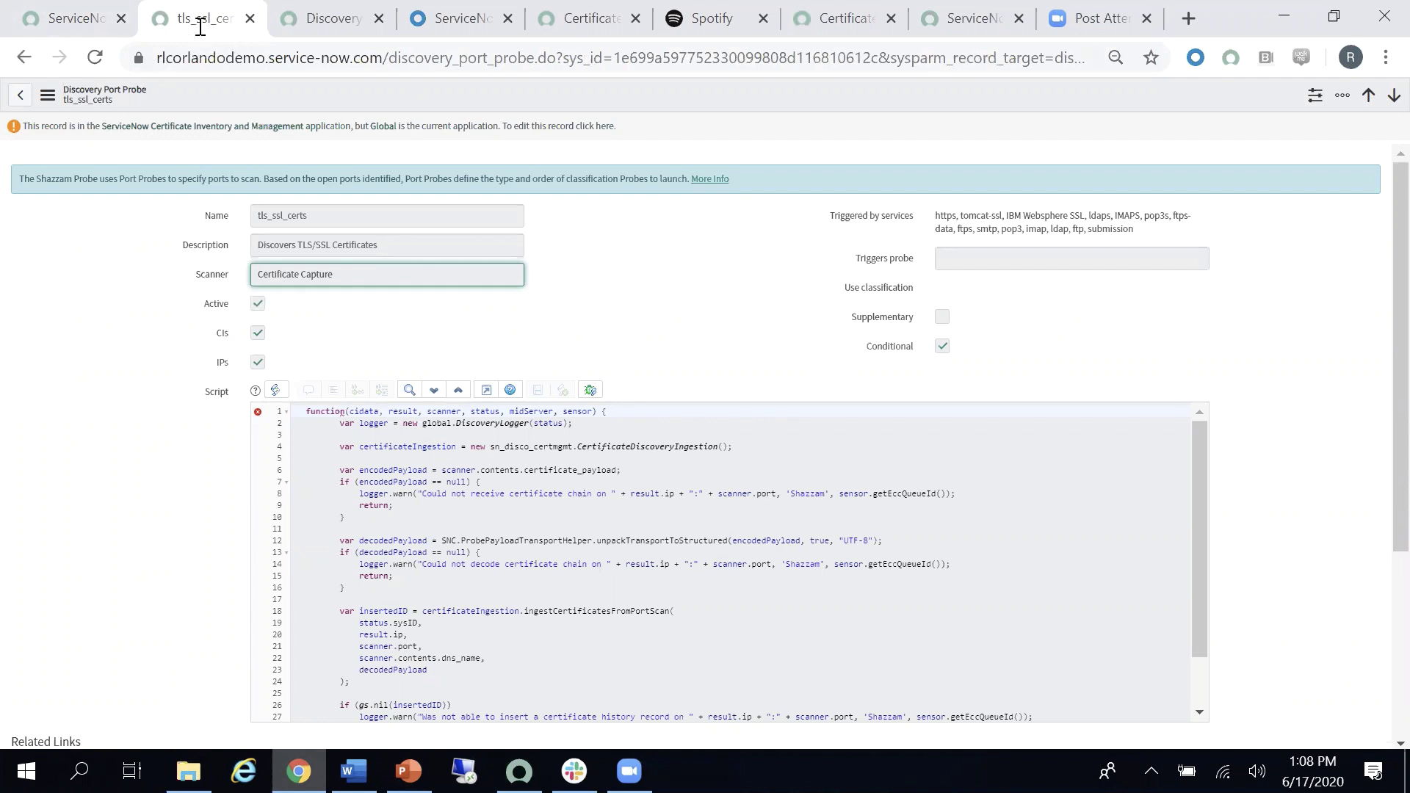
left_click(323, 22)
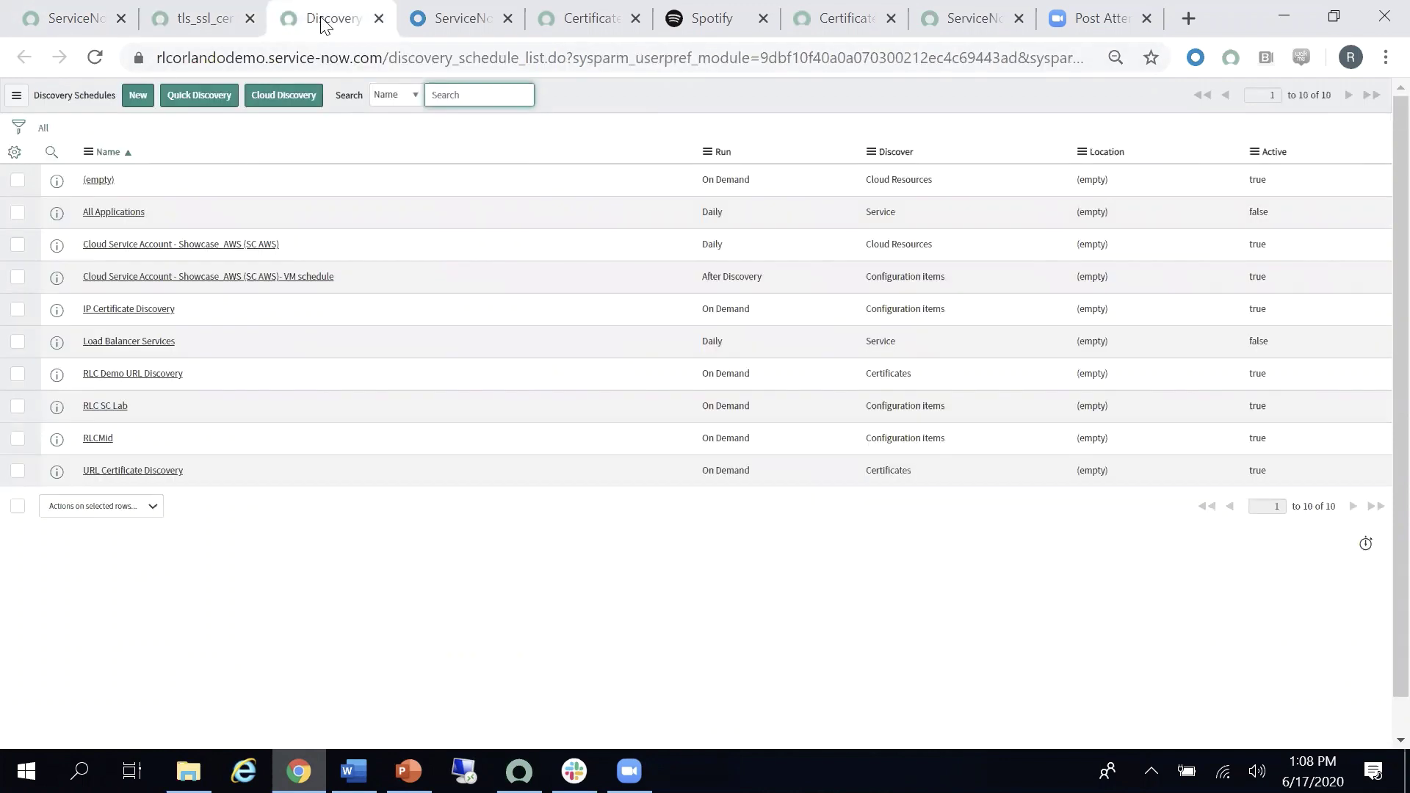
Open the RLC SC Lab schedule (172.31.0.0–172.31.255.255) and show its Discovery Status runs
left_click(91, 414)
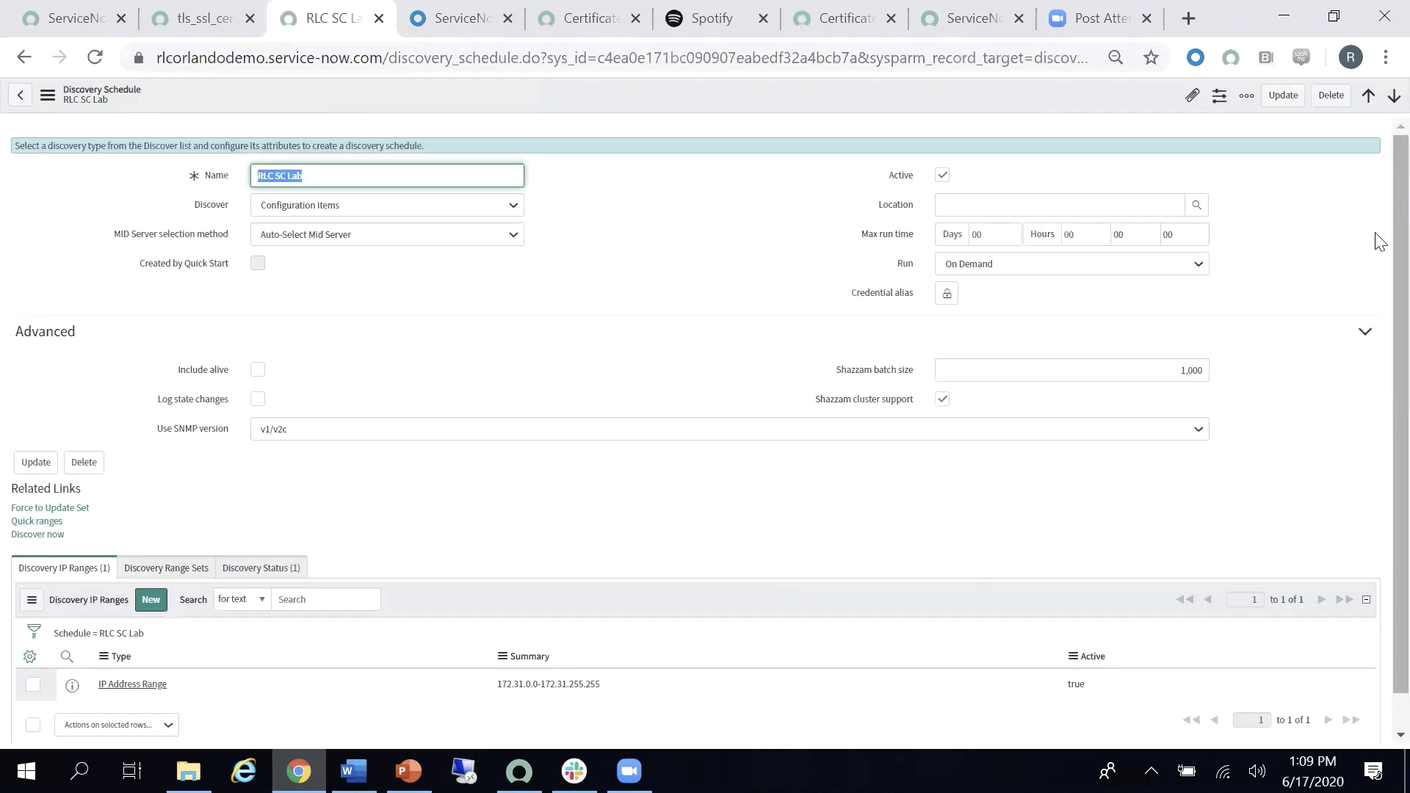
scroll(1372, 286, "down", 1)
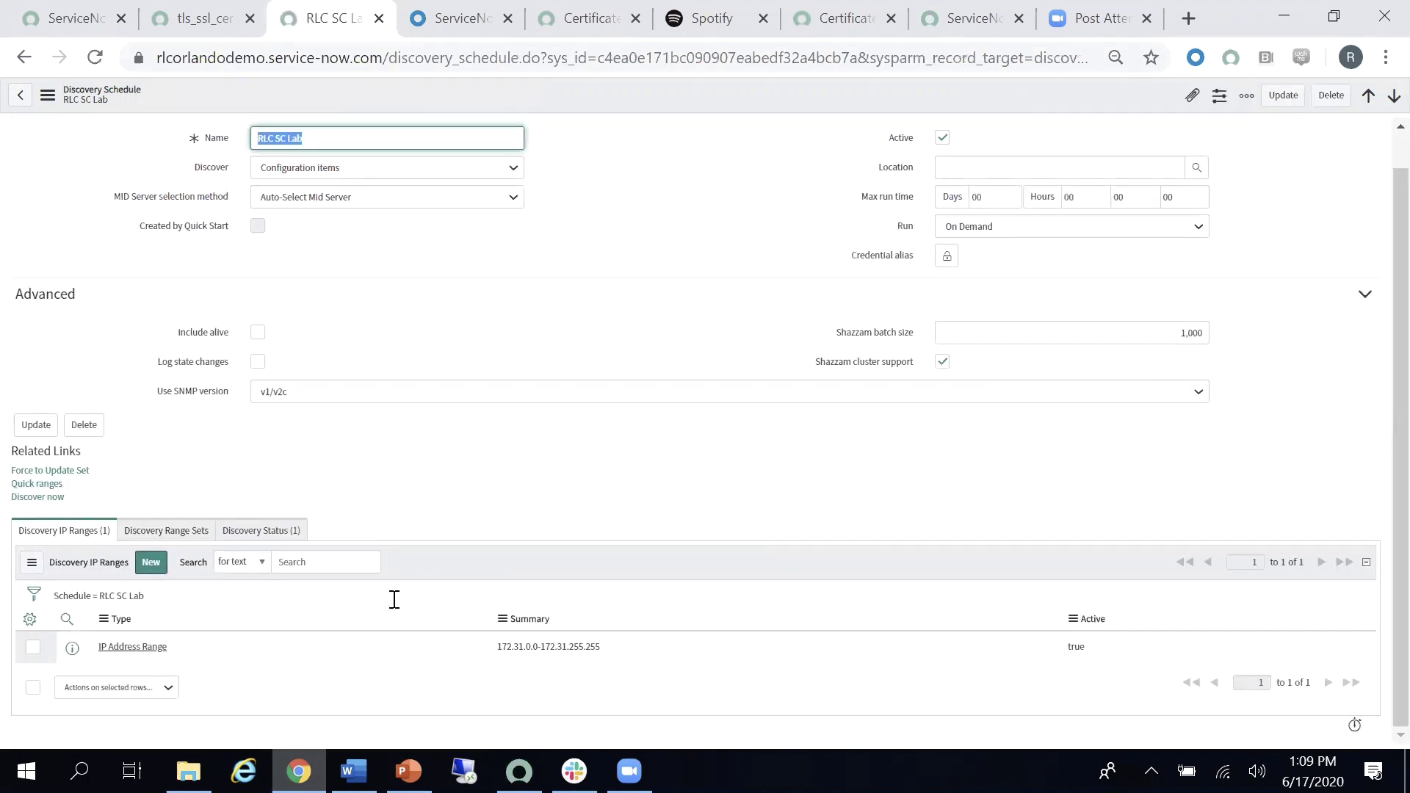
left_click(263, 532)
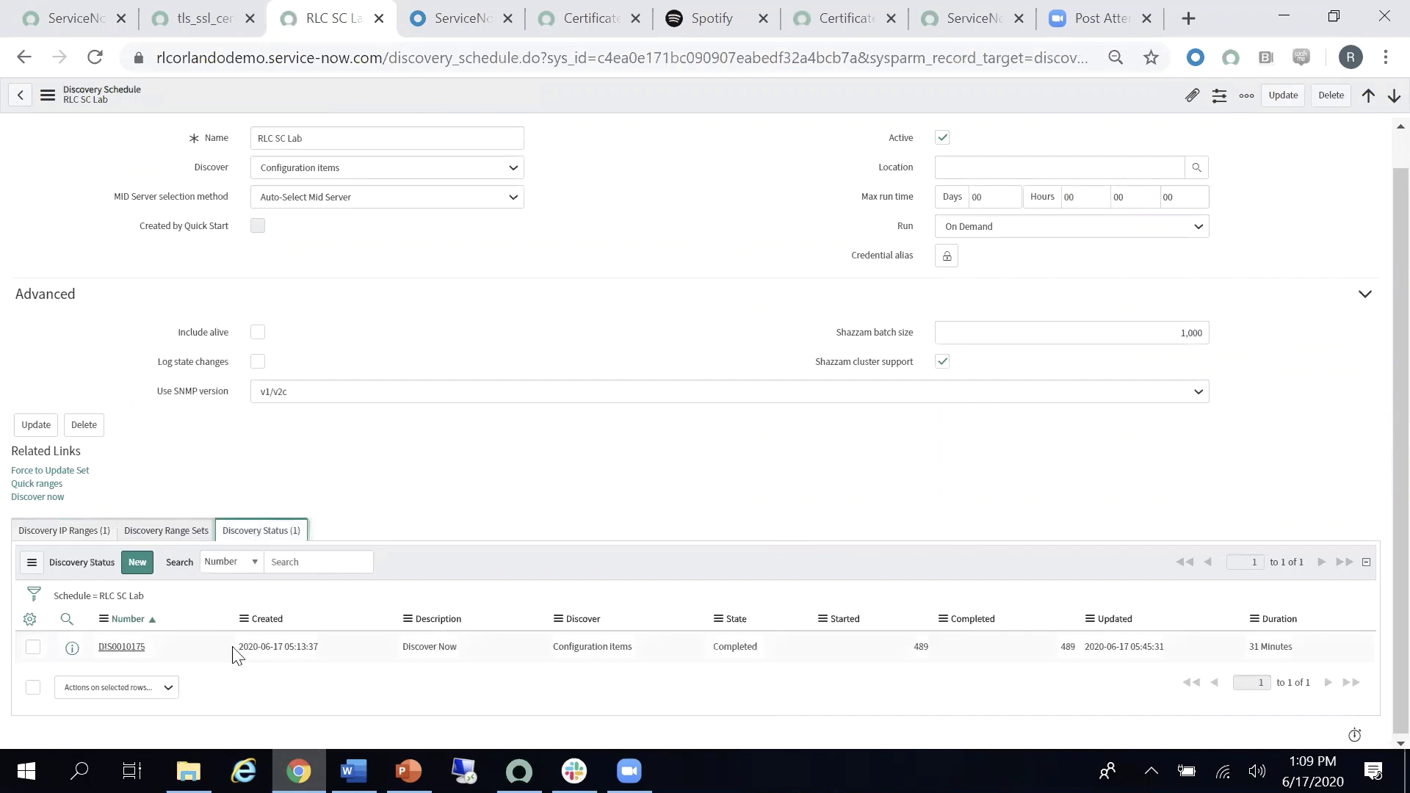
Open run DIS0010175, scroll through its logged certificate chains, and return to the dashboard
left_click(131, 651)
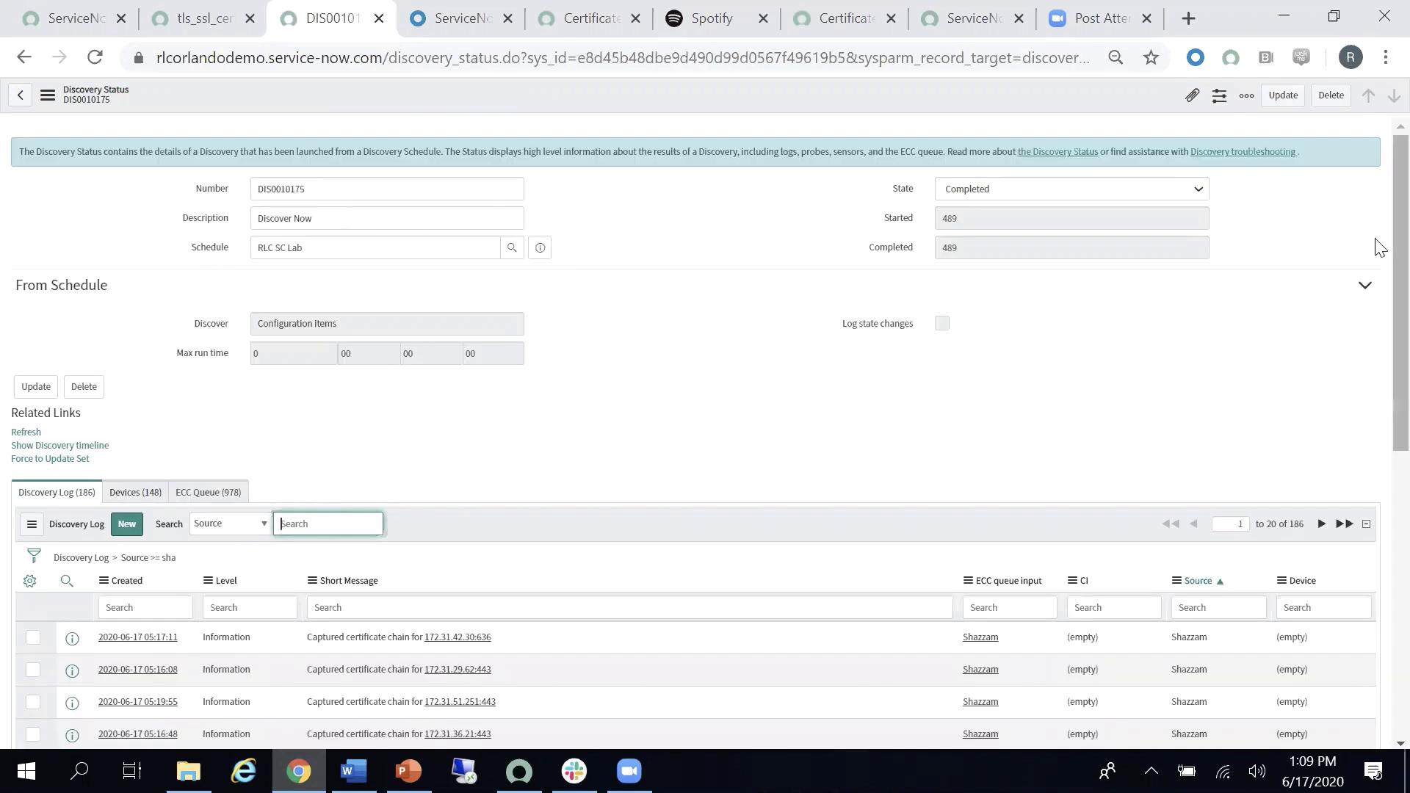
scroll(1377, 308, "down", 5)
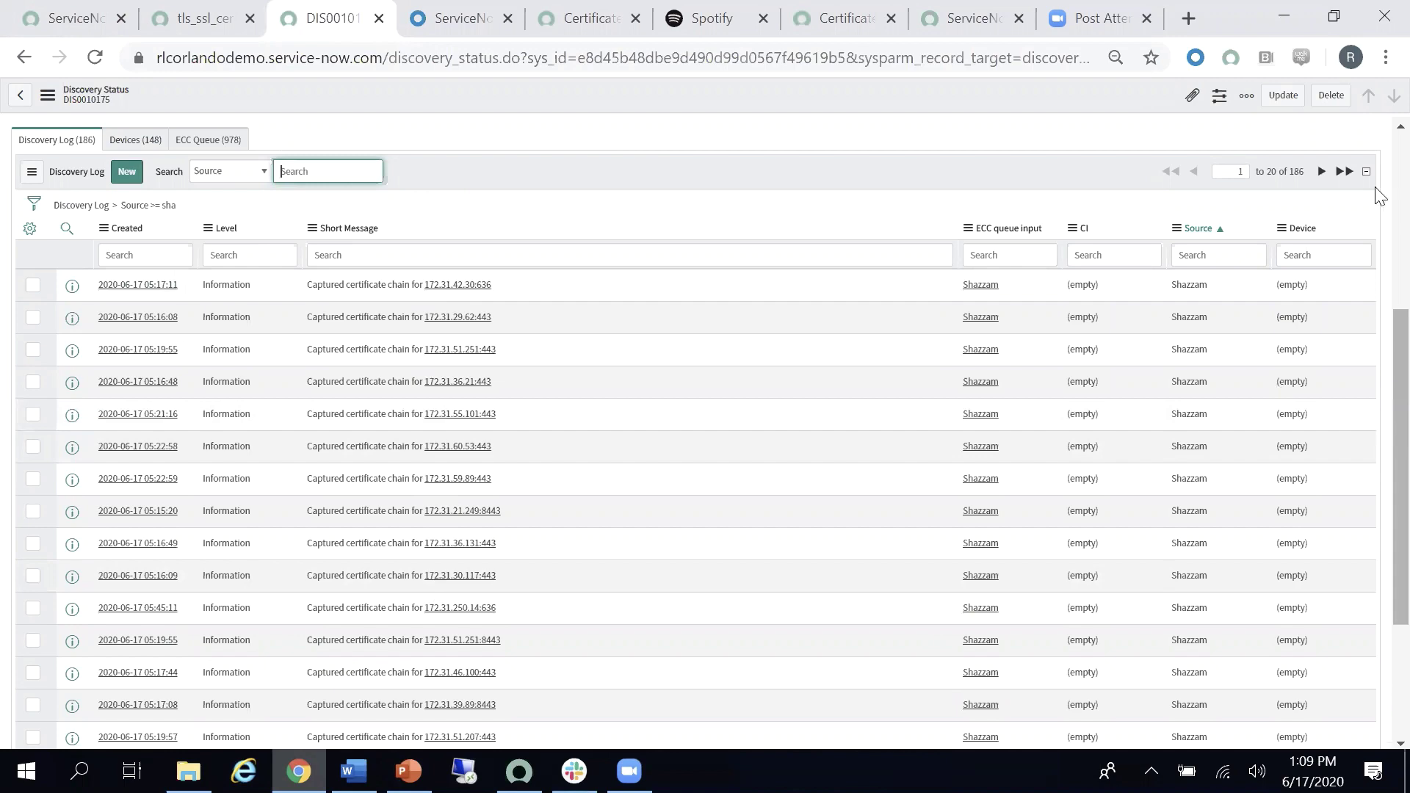
scroll(1376, 195, "up", 5)
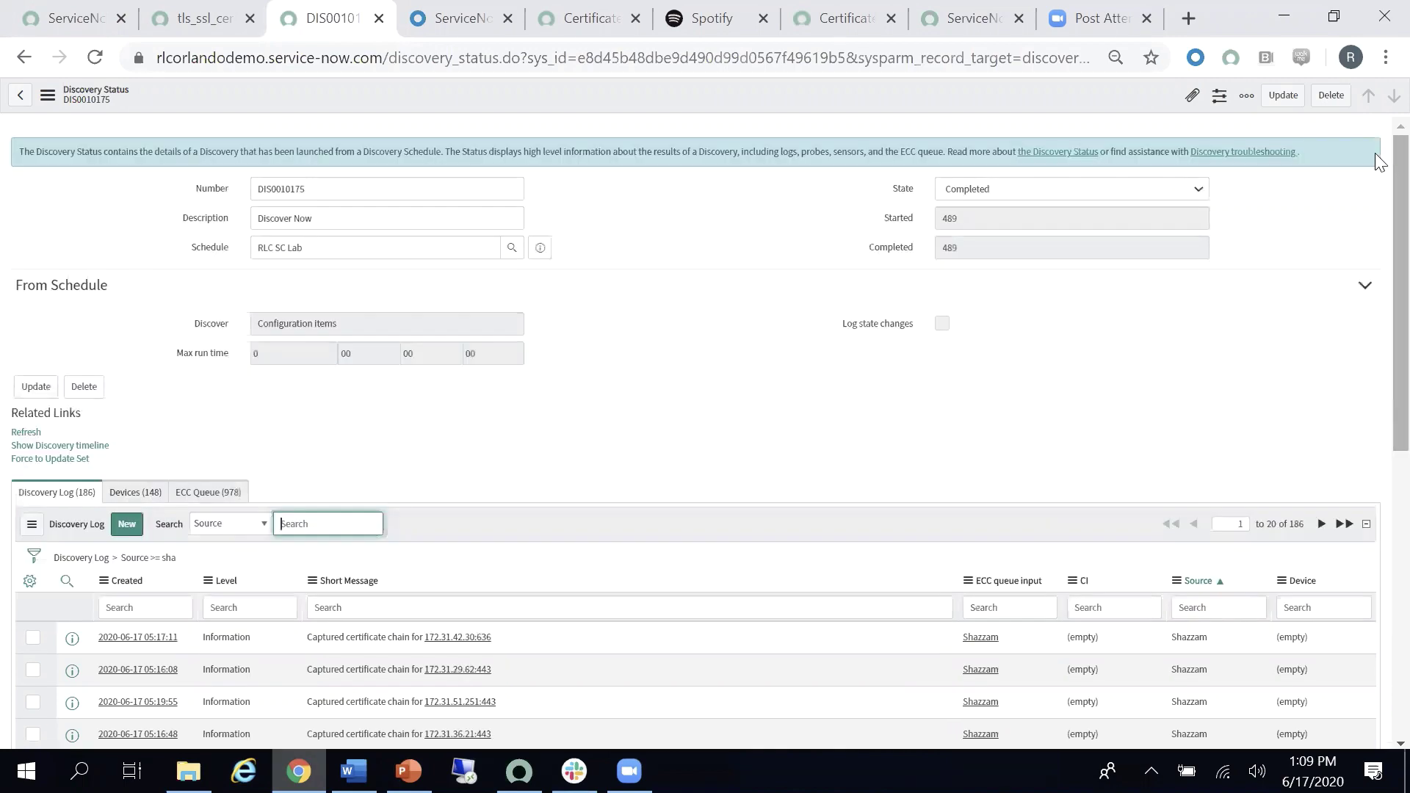
left_click(88, 20)
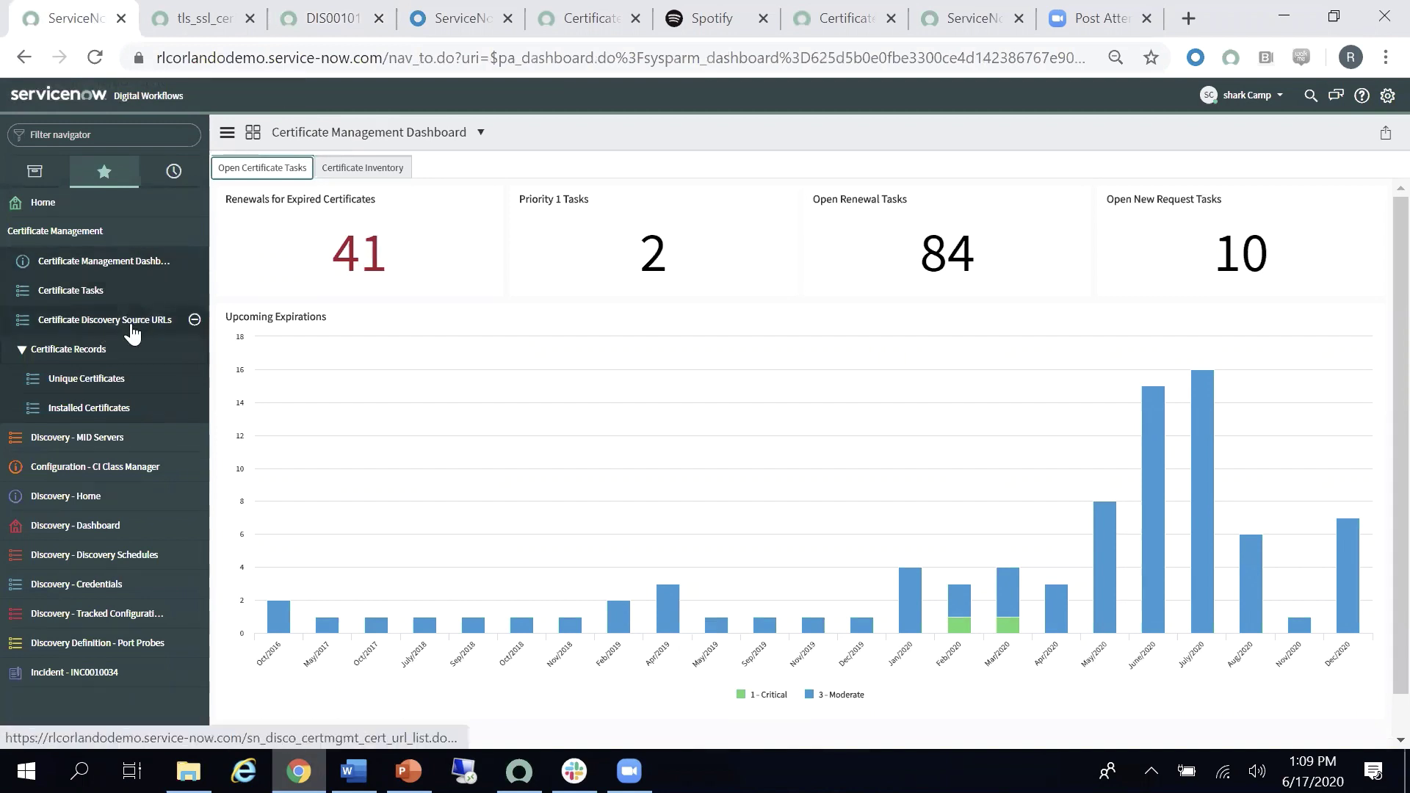
Inspect Spotify's *.spotify.com certificate, issued by DigiCert and valid until 7/29/2020, including its details
left_click(722, 33)
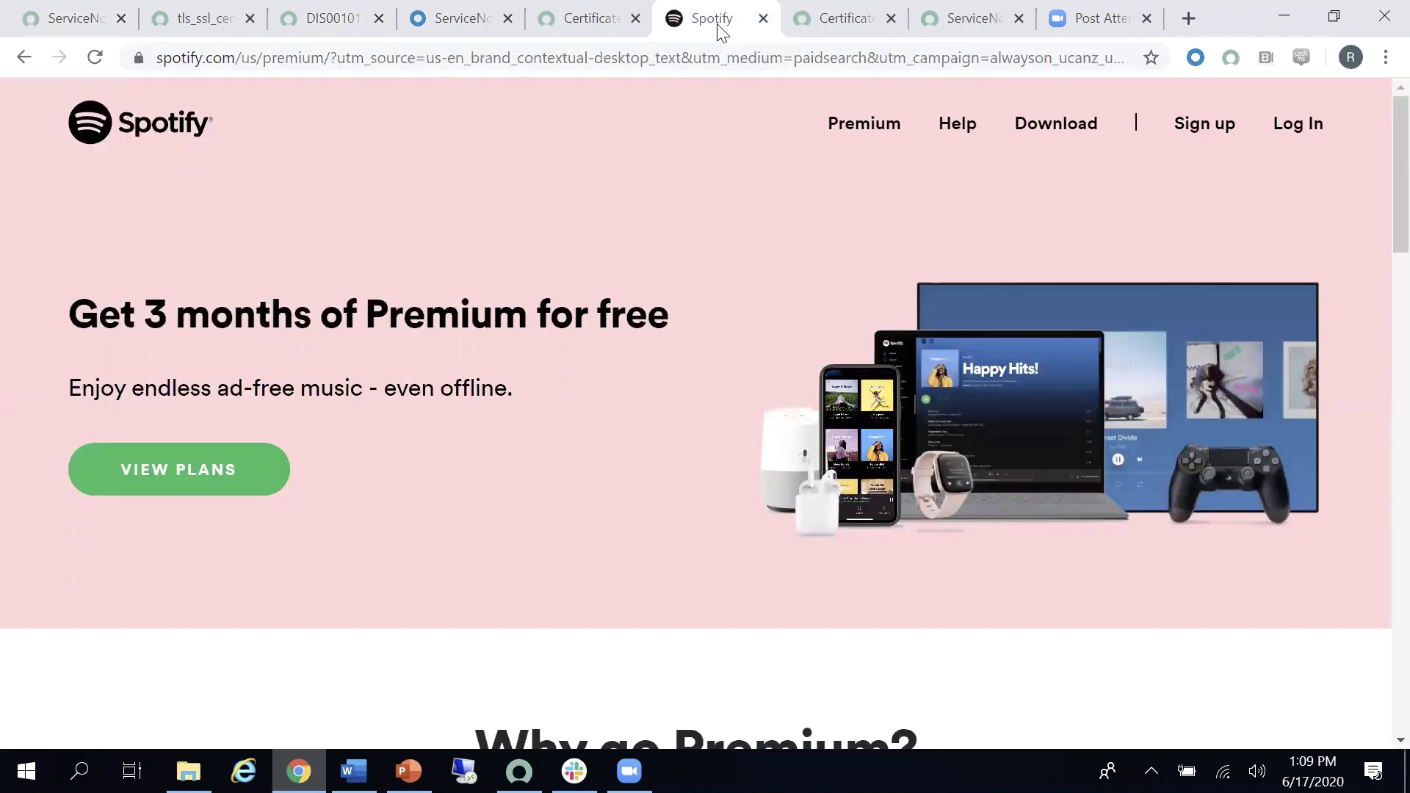
left_click(139, 58)
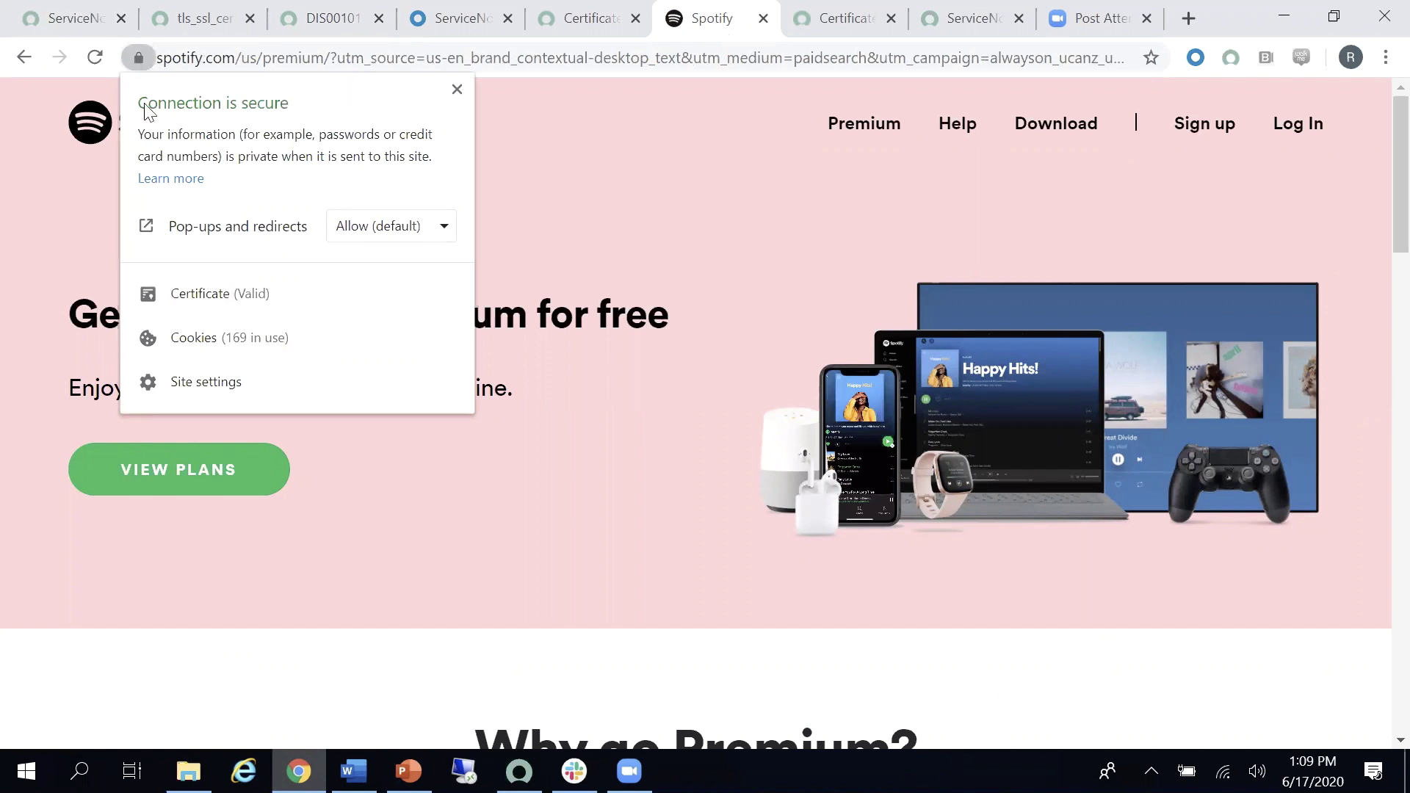
left_click(195, 297)
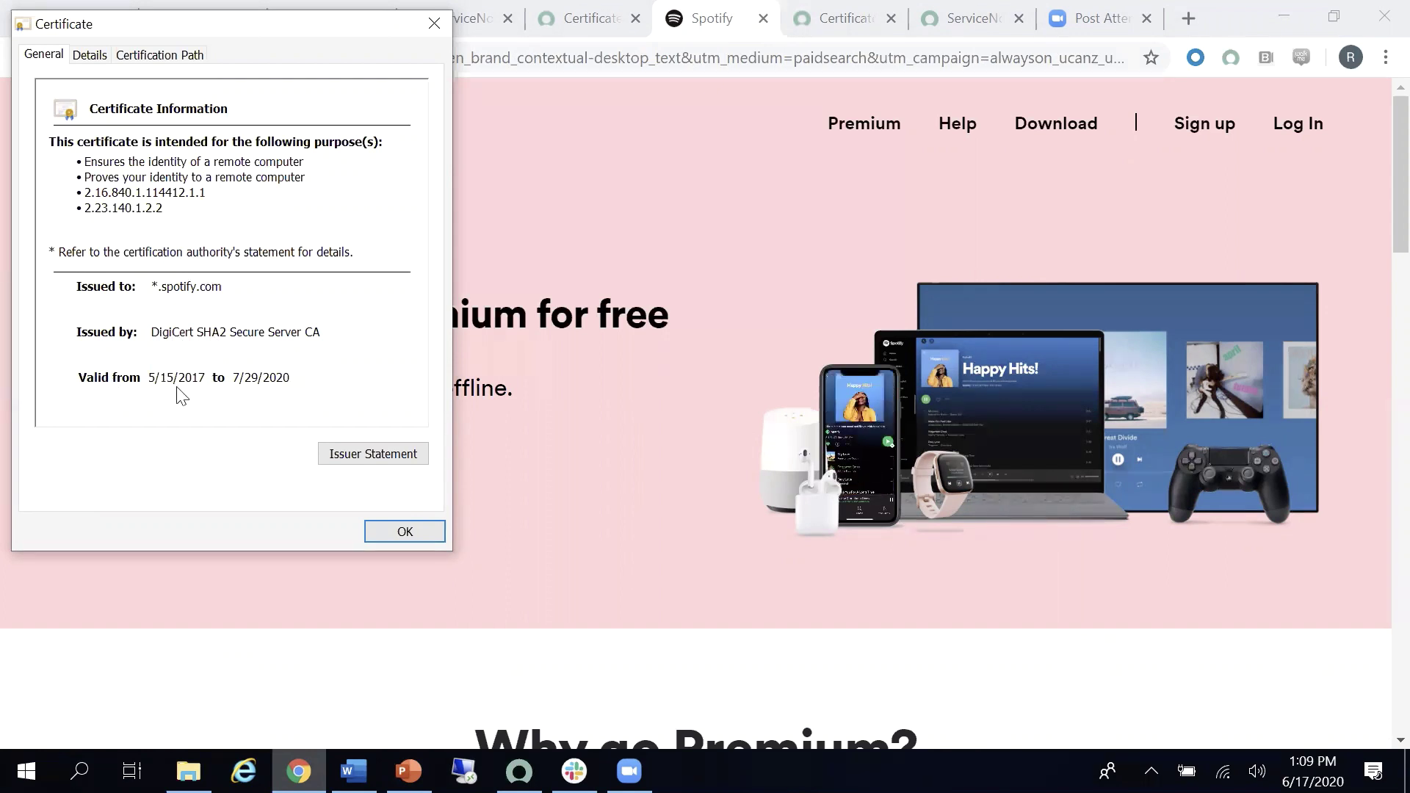
left_click(92, 56)
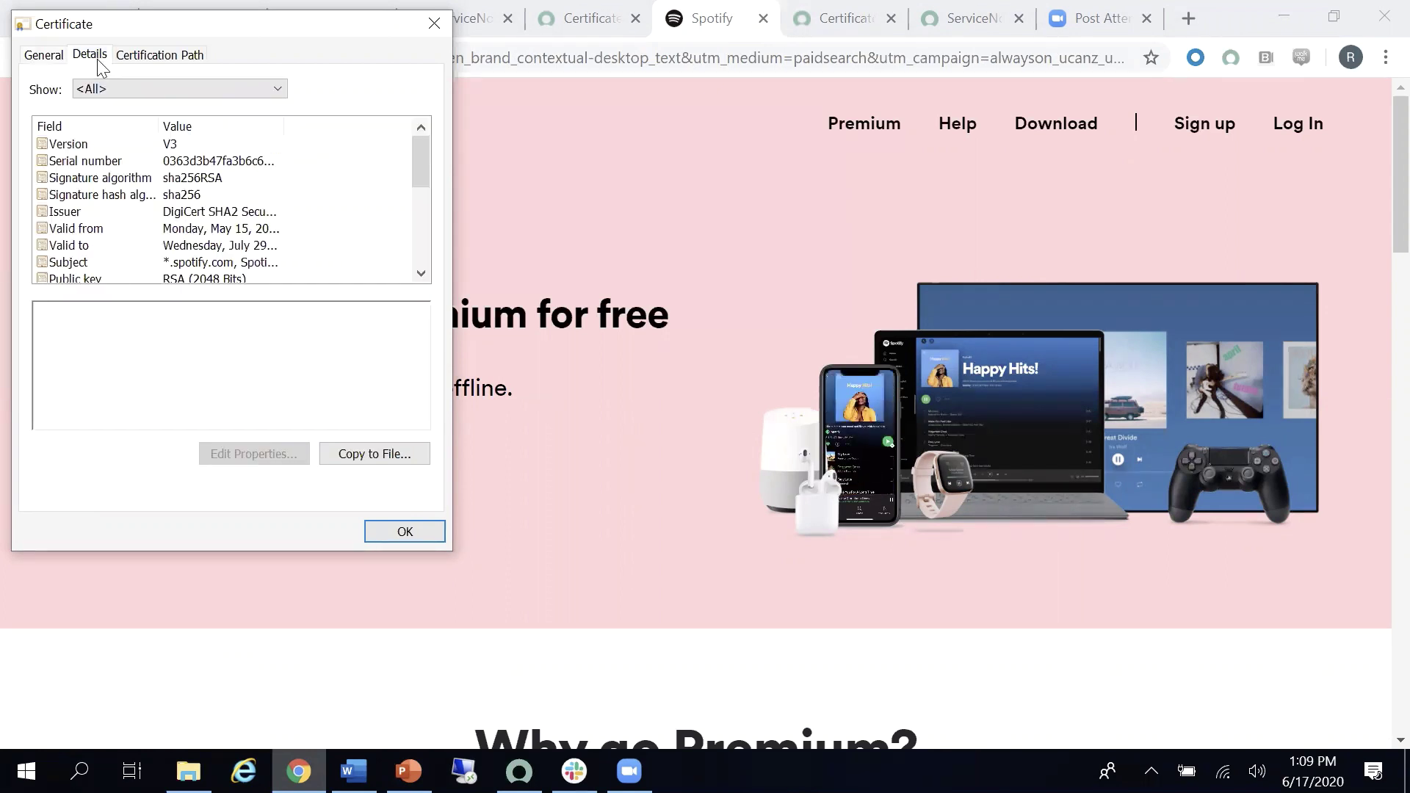
left_click_drag(423, 175, 423, 143)
left_click(401, 532)
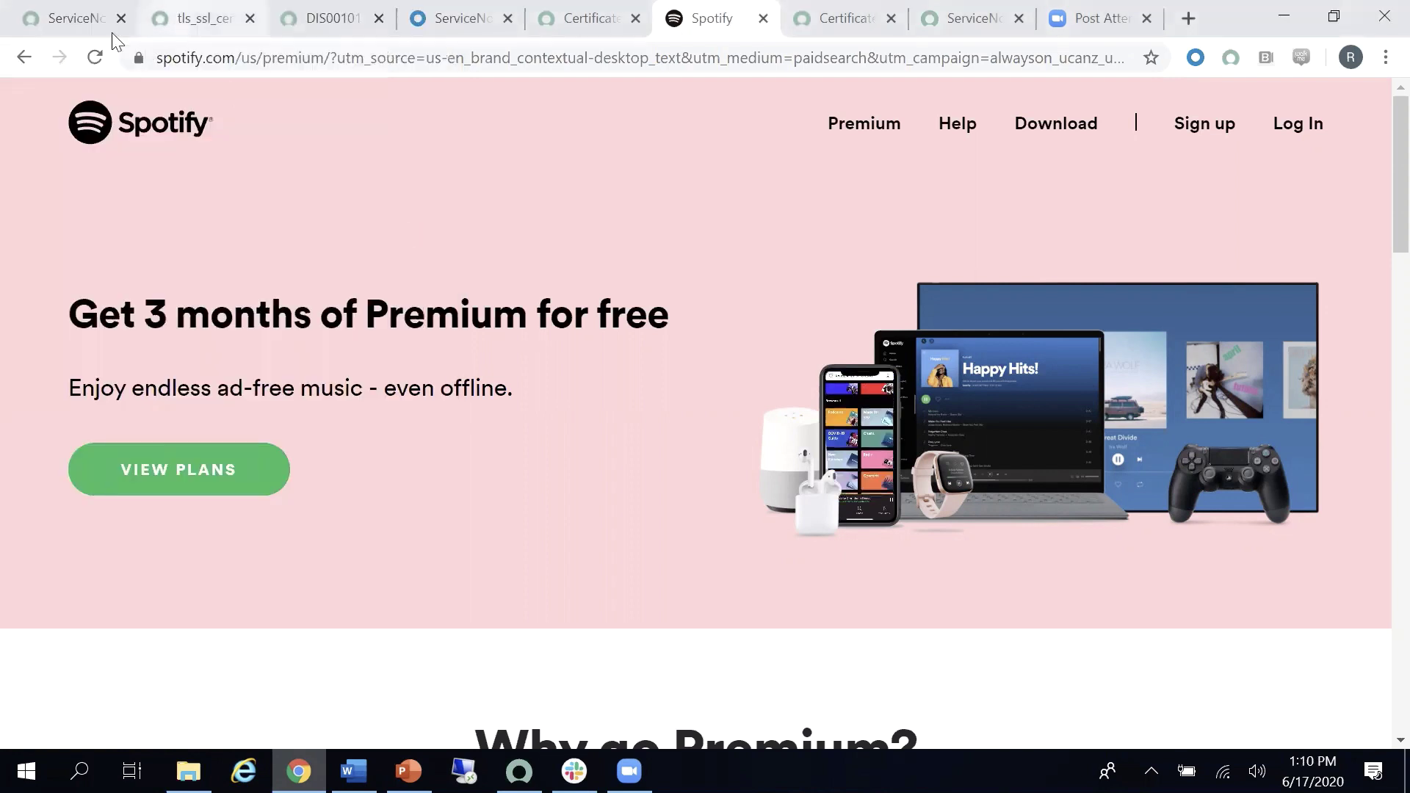
From the certificate dashboard, open Certificate Discovery Source URLs and start a new Certificate URL record
left_click(89, 28)
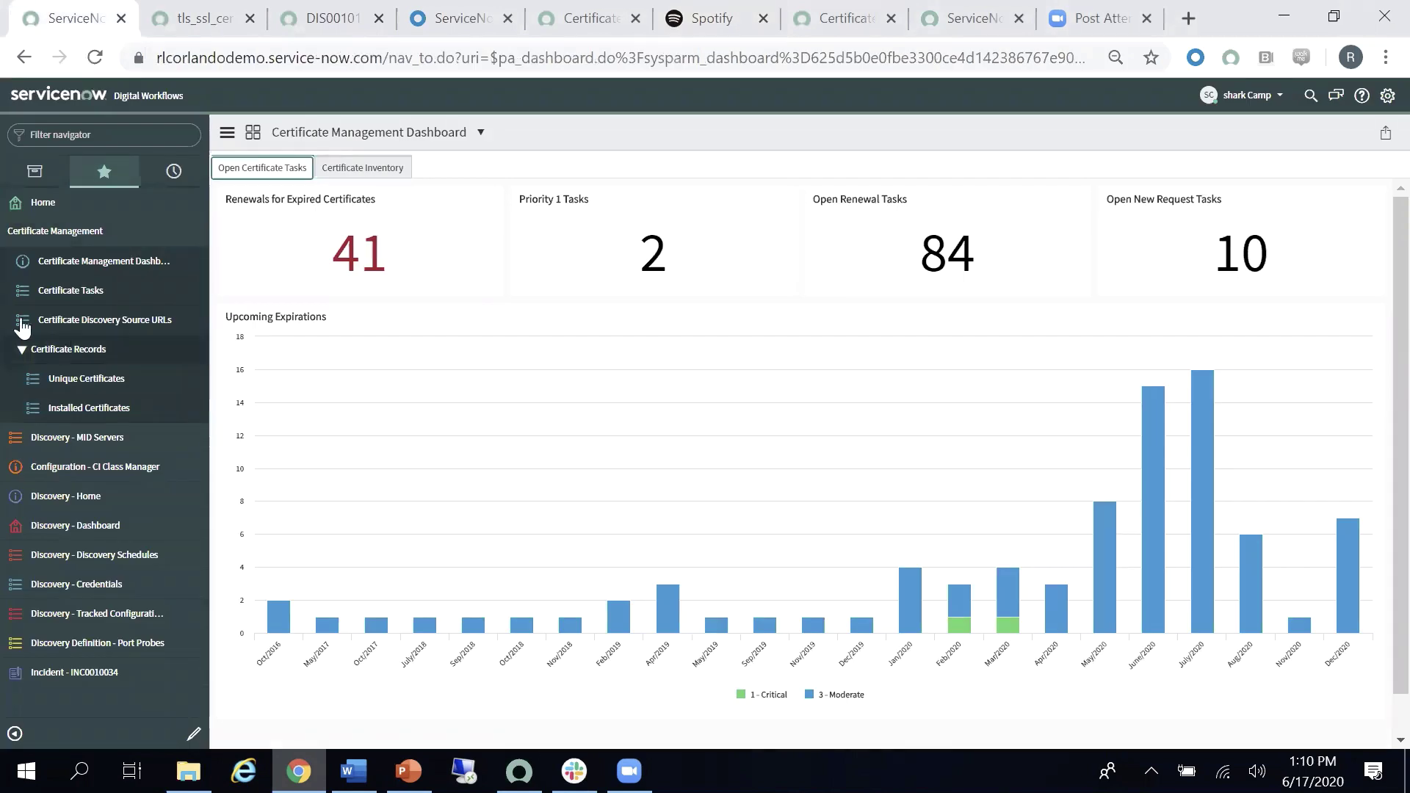
left_click(88, 329)
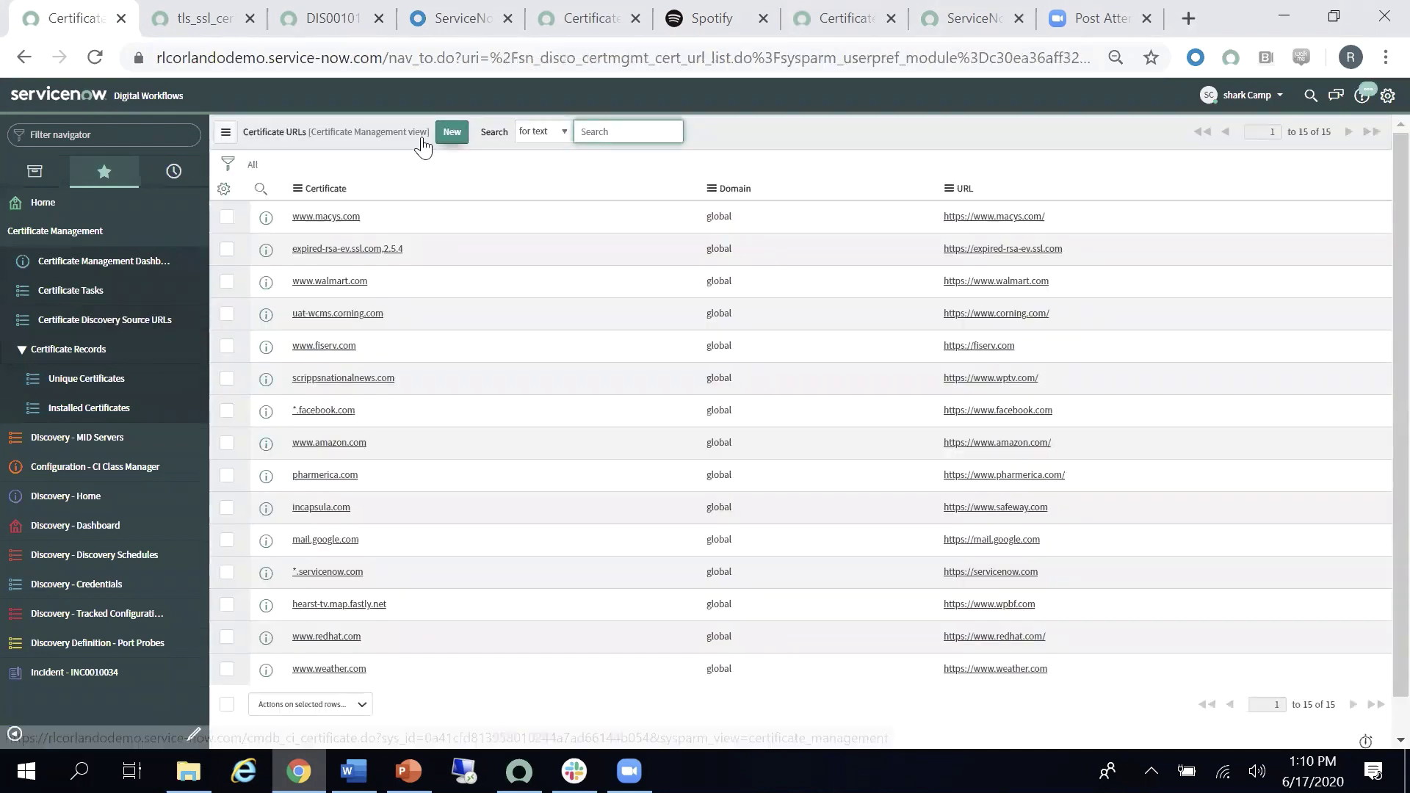
left_click(450, 132)
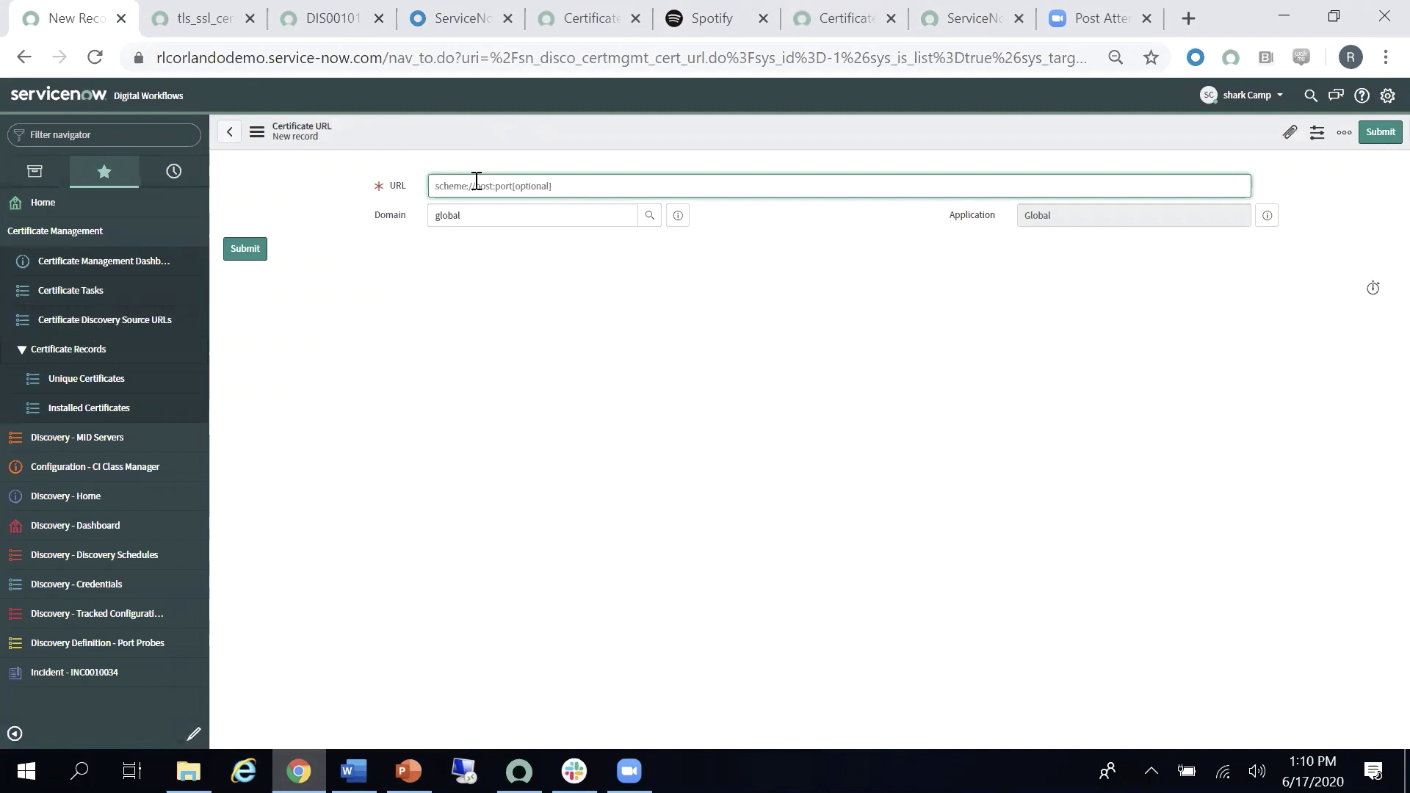
type("https://www.spotify.com")
left_click(246, 249)
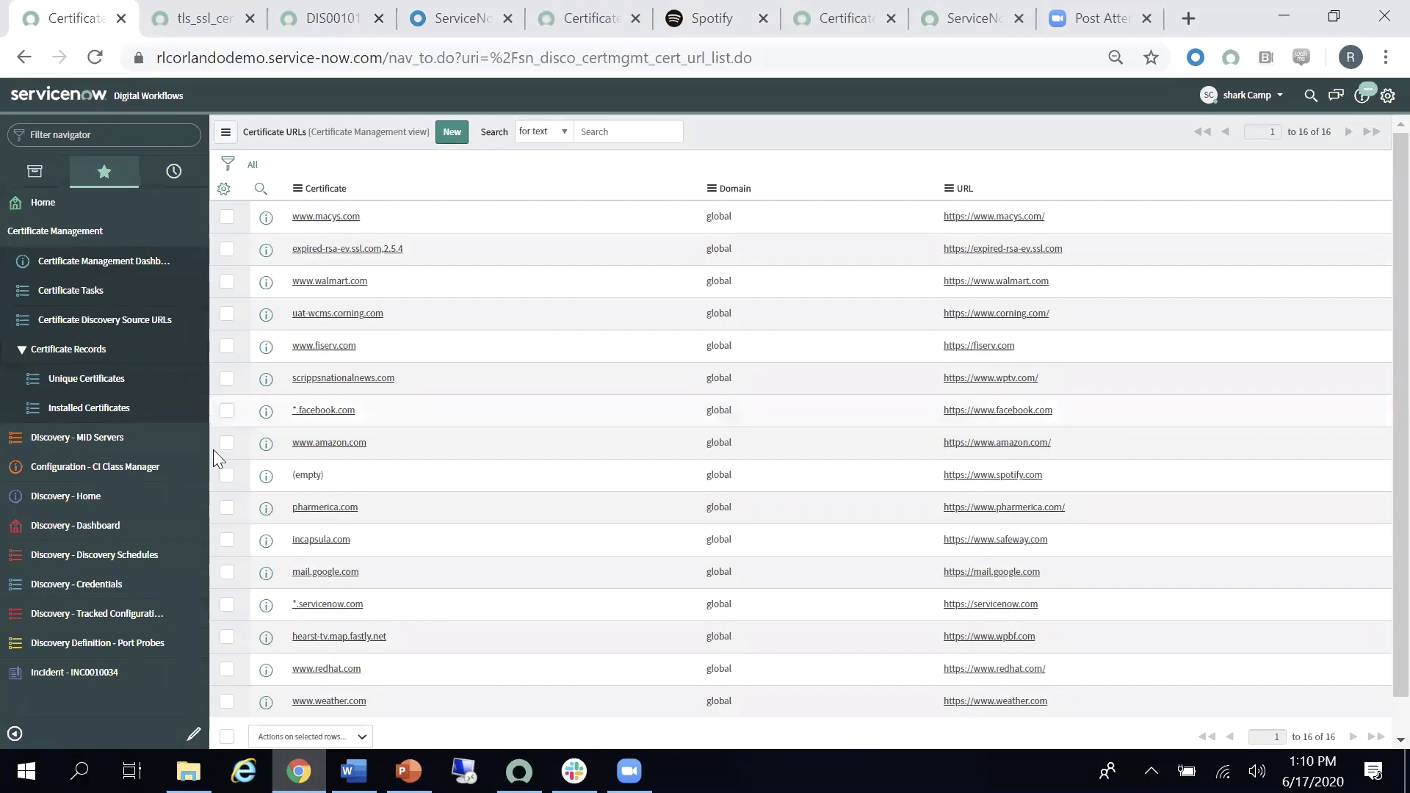
Open the RLC Demo URL Discovery schedule's Certificate URLs list in the Edit Members page
left_click(126, 560)
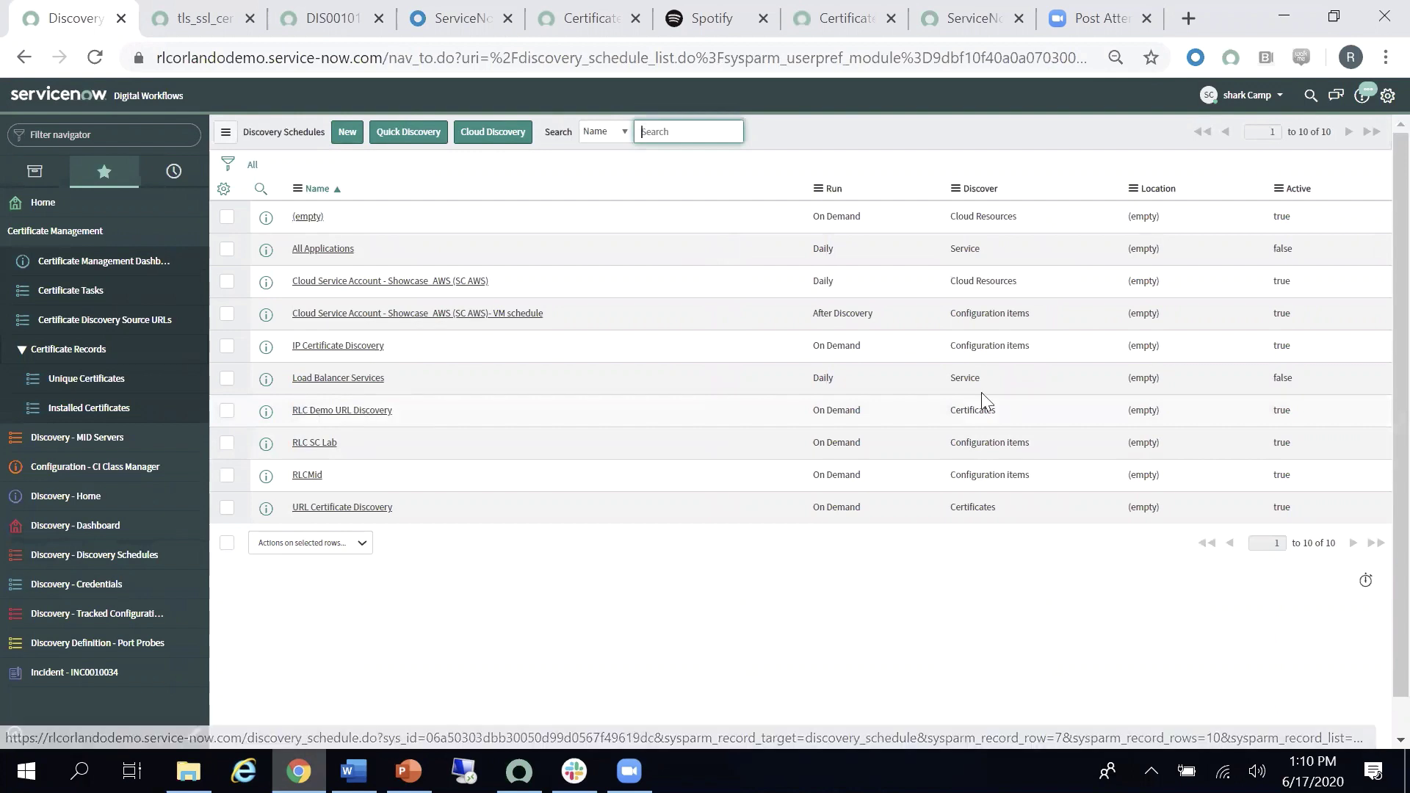
left_click(357, 411)
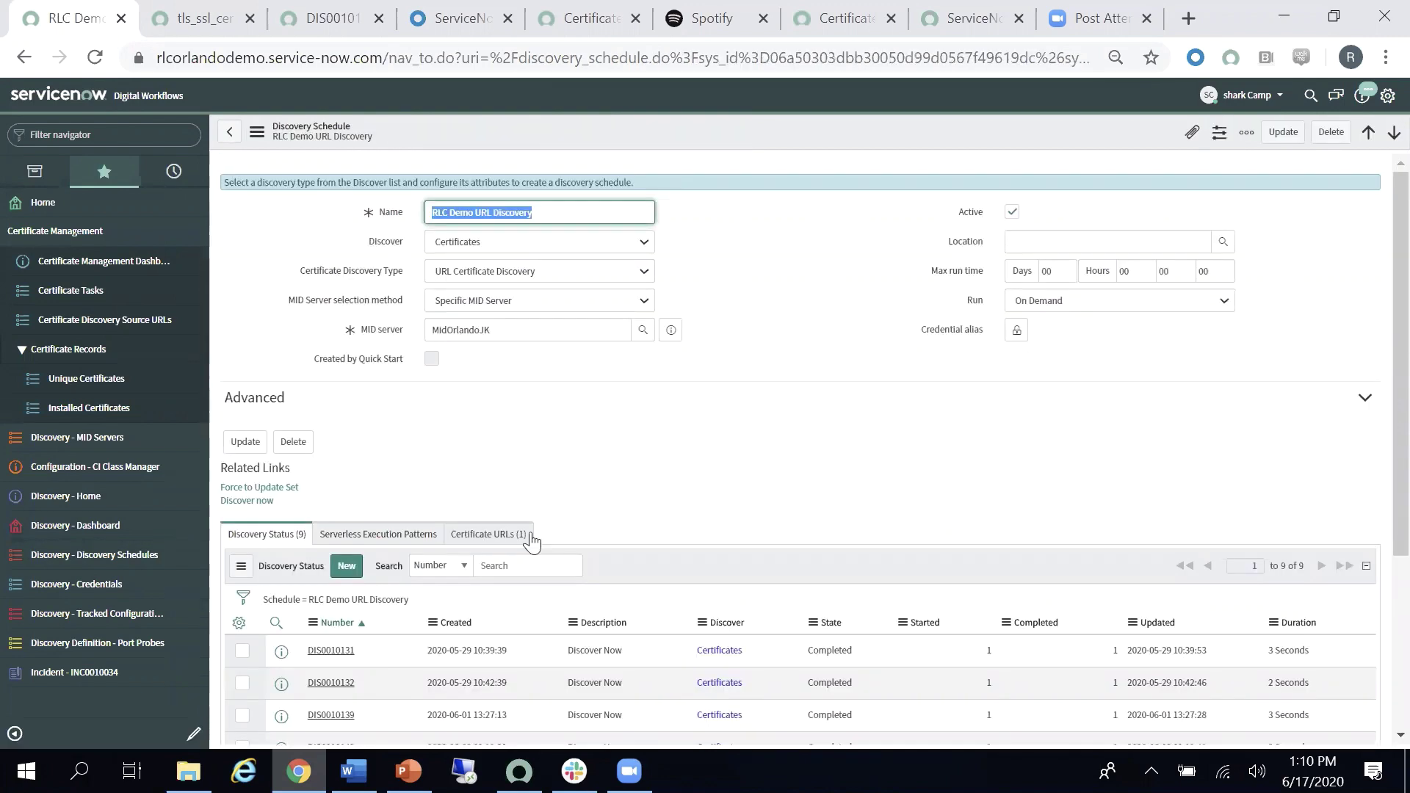
left_click(471, 535)
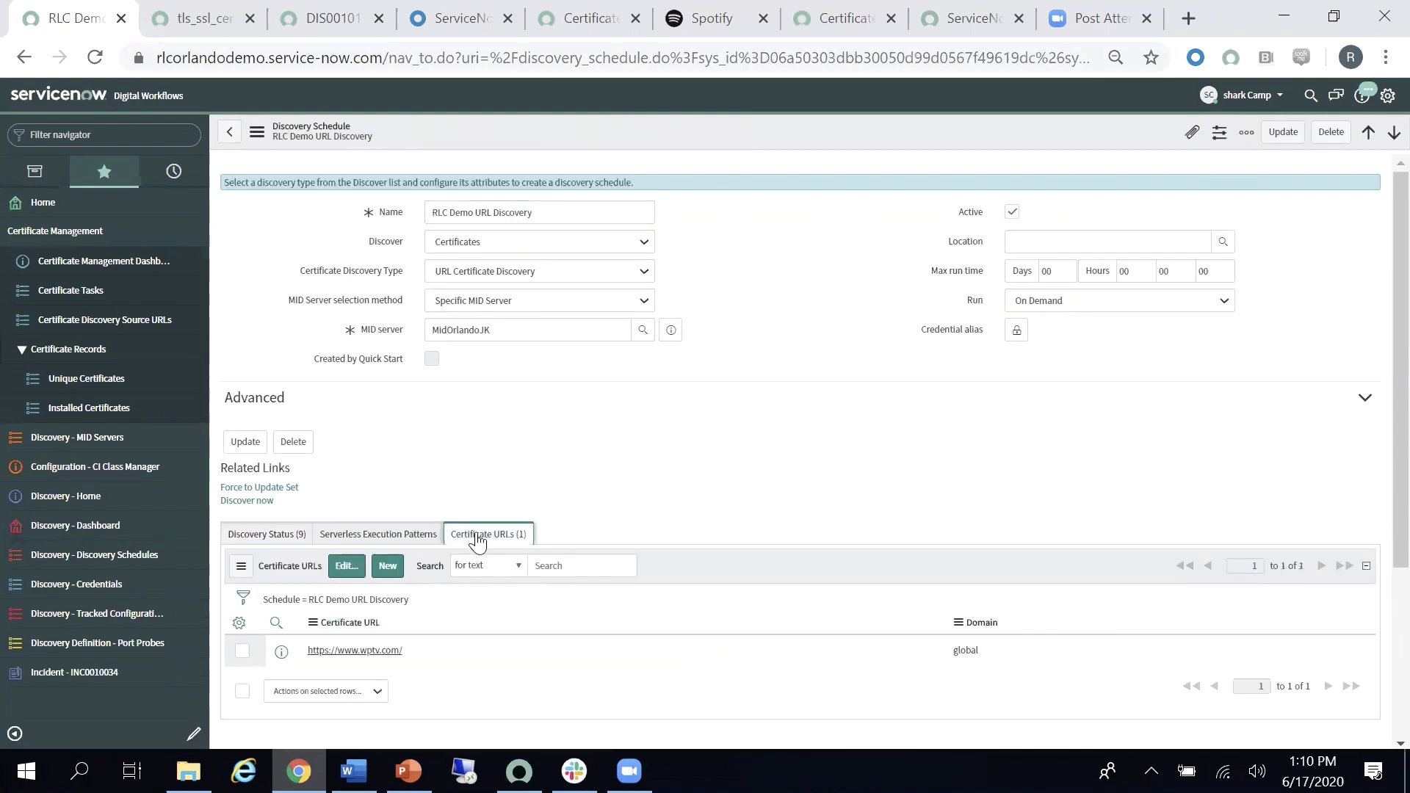
scroll(1376, 353, "down", 2)
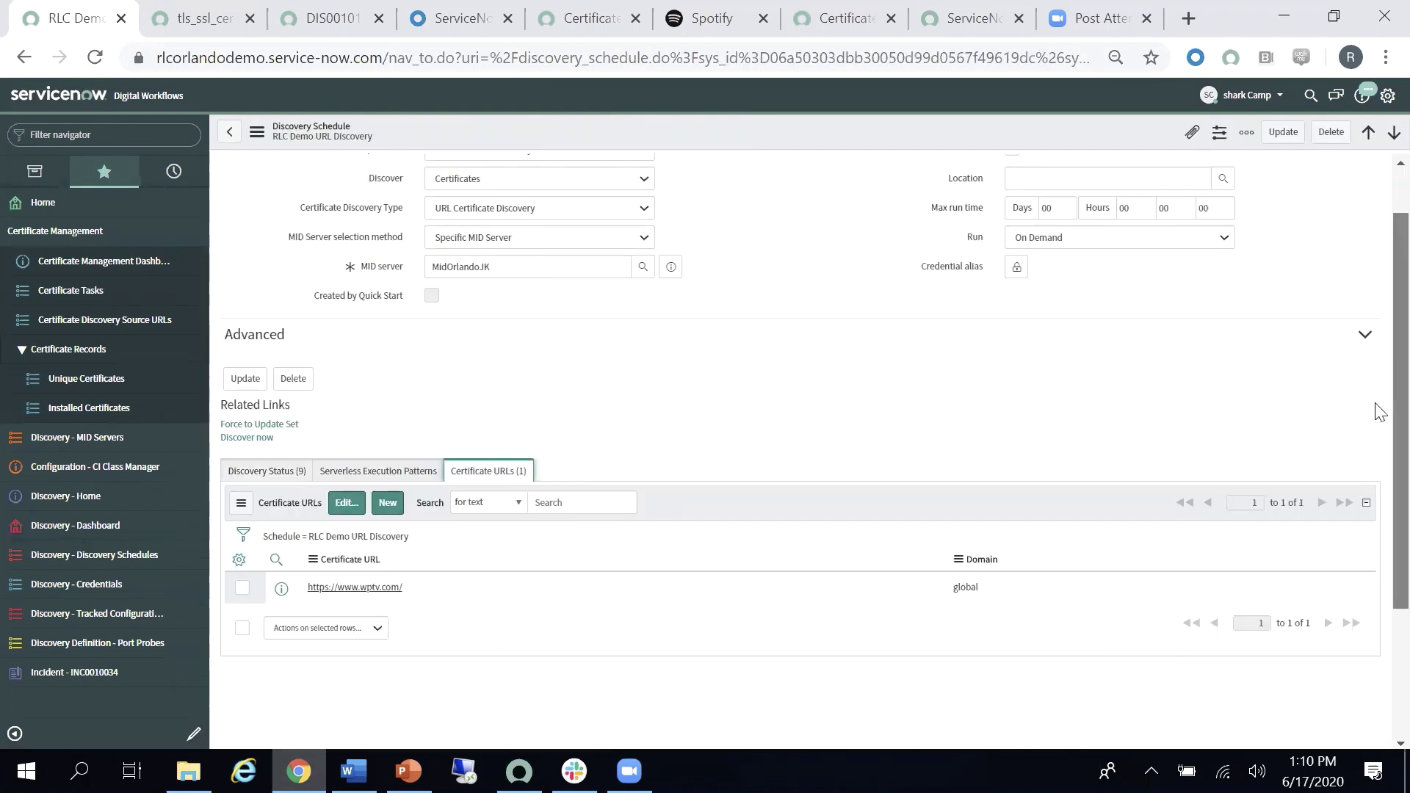
left_click(347, 418)
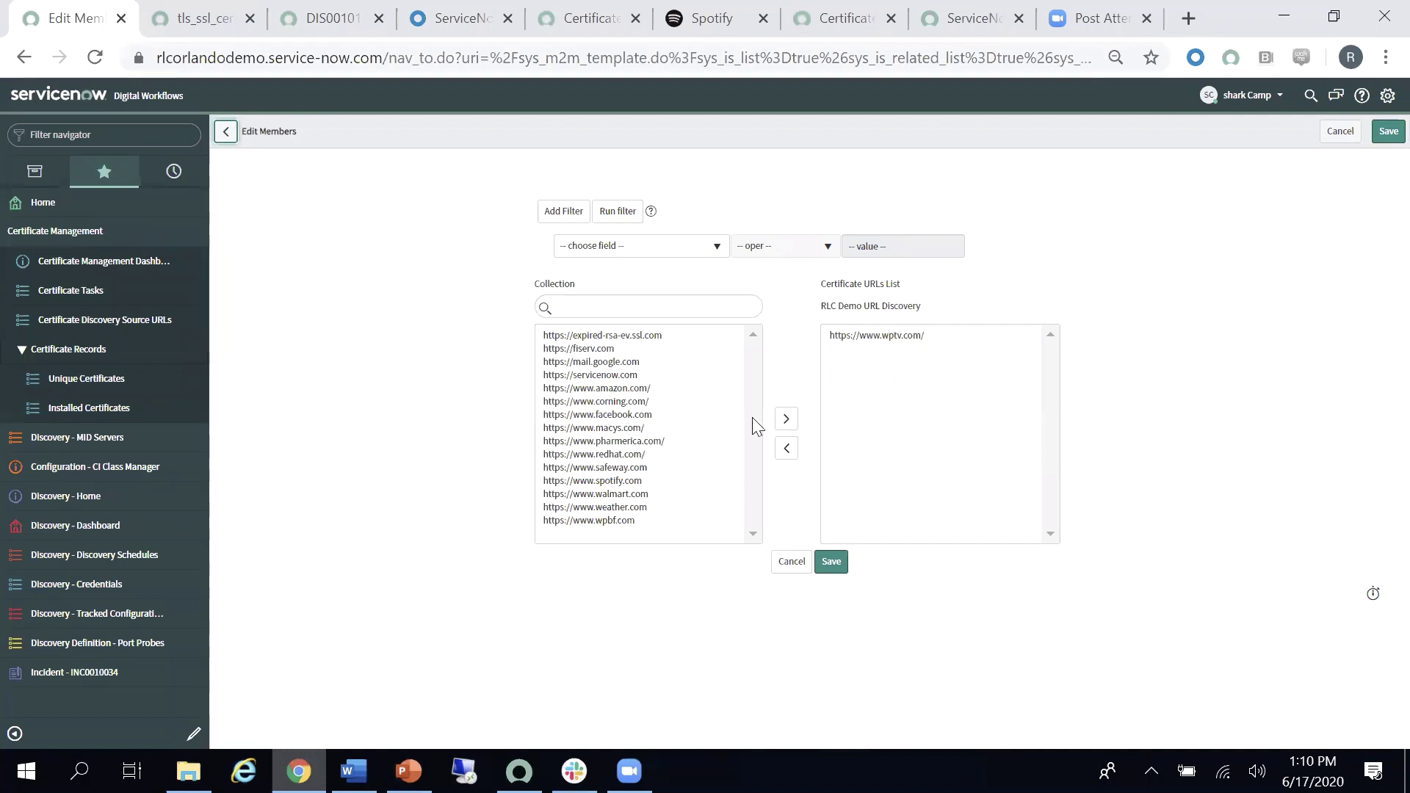
left_click(753, 538)
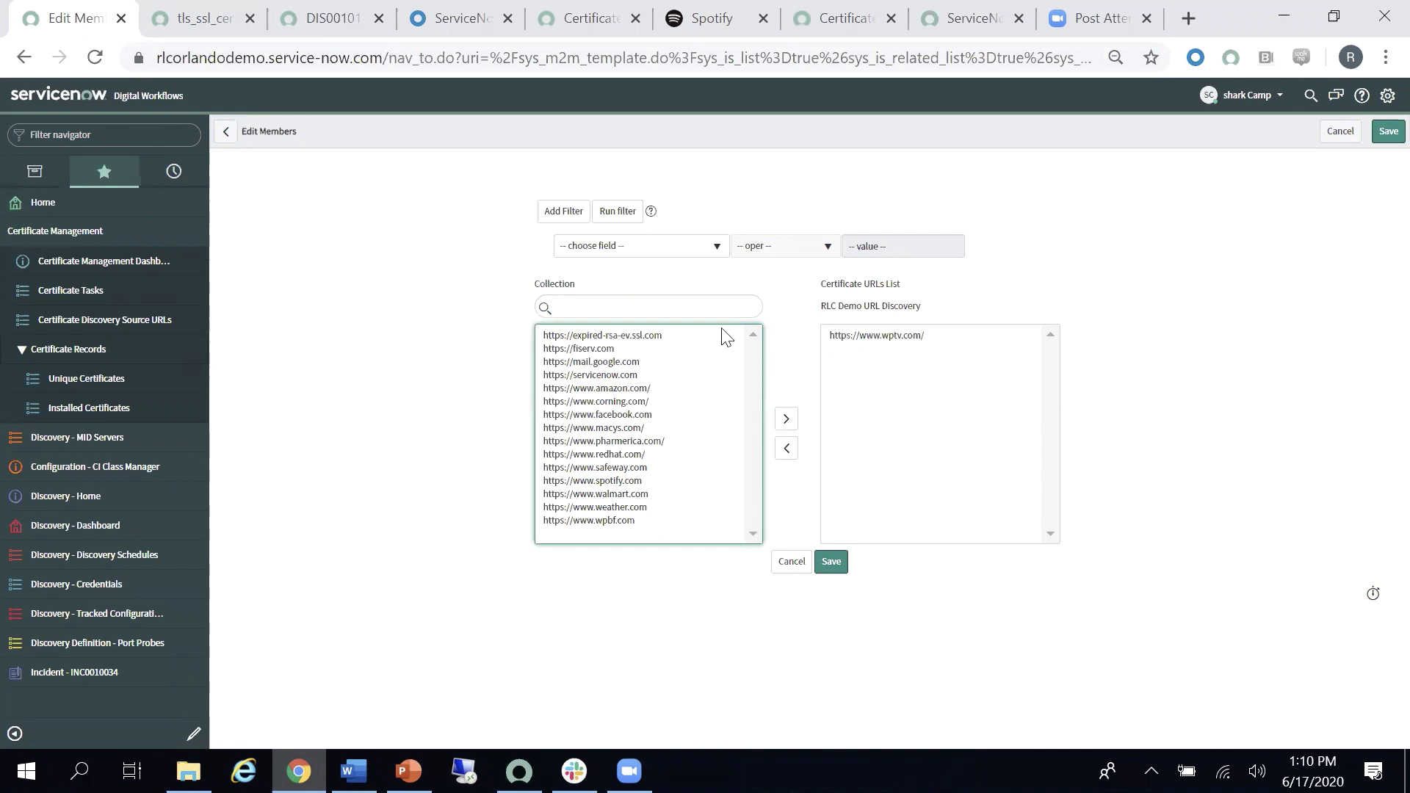
left_click(874, 335)
left_click(785, 449)
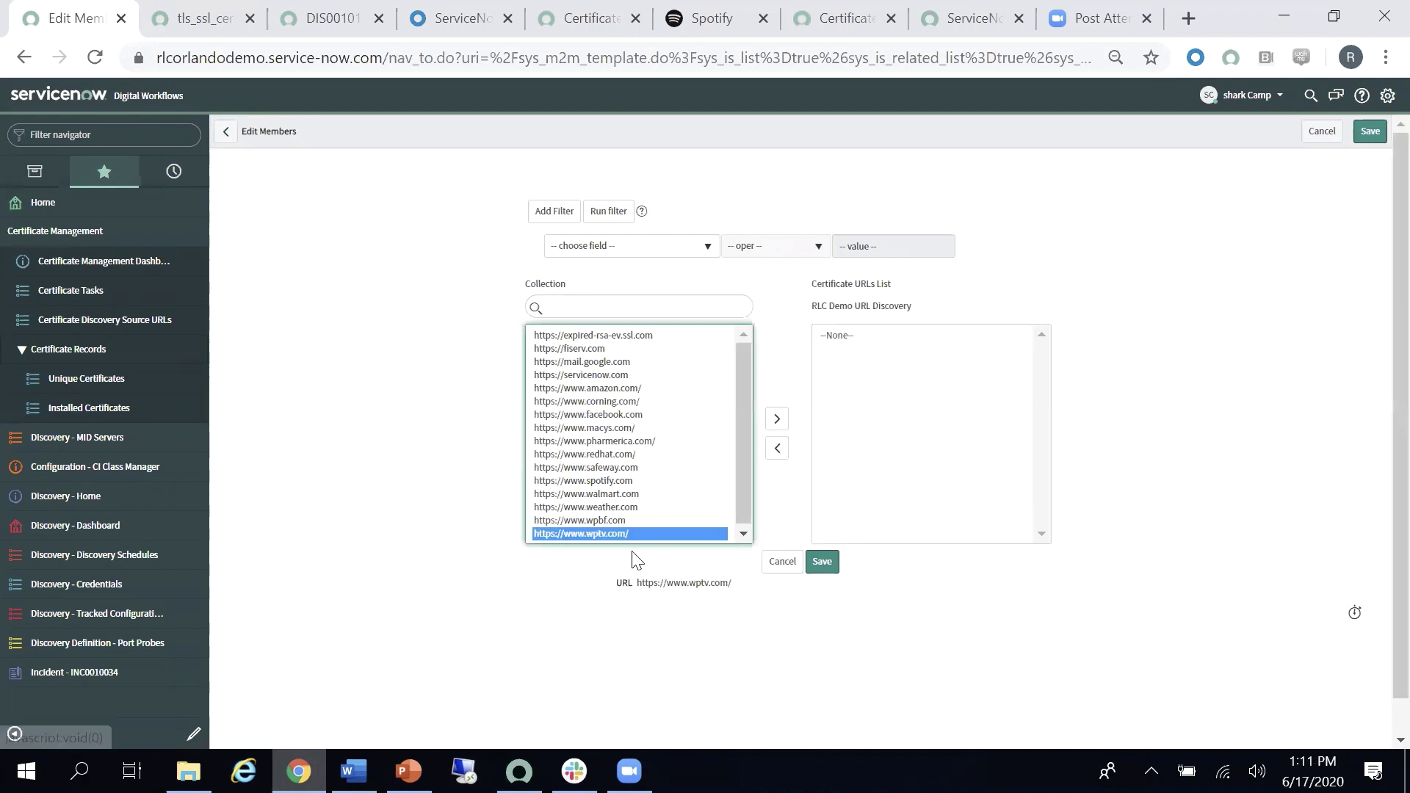
left_click(587, 480)
left_click(778, 420)
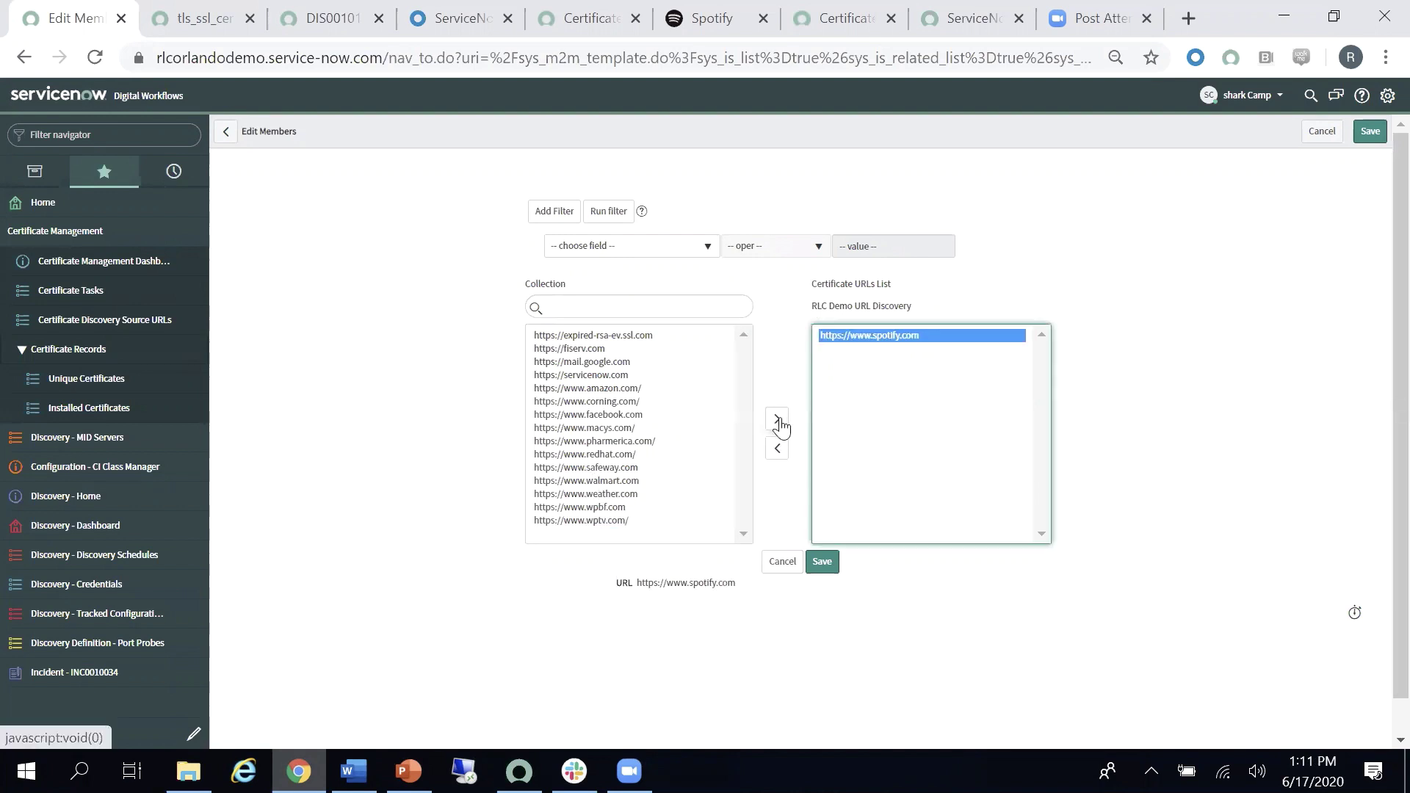
left_click(822, 562)
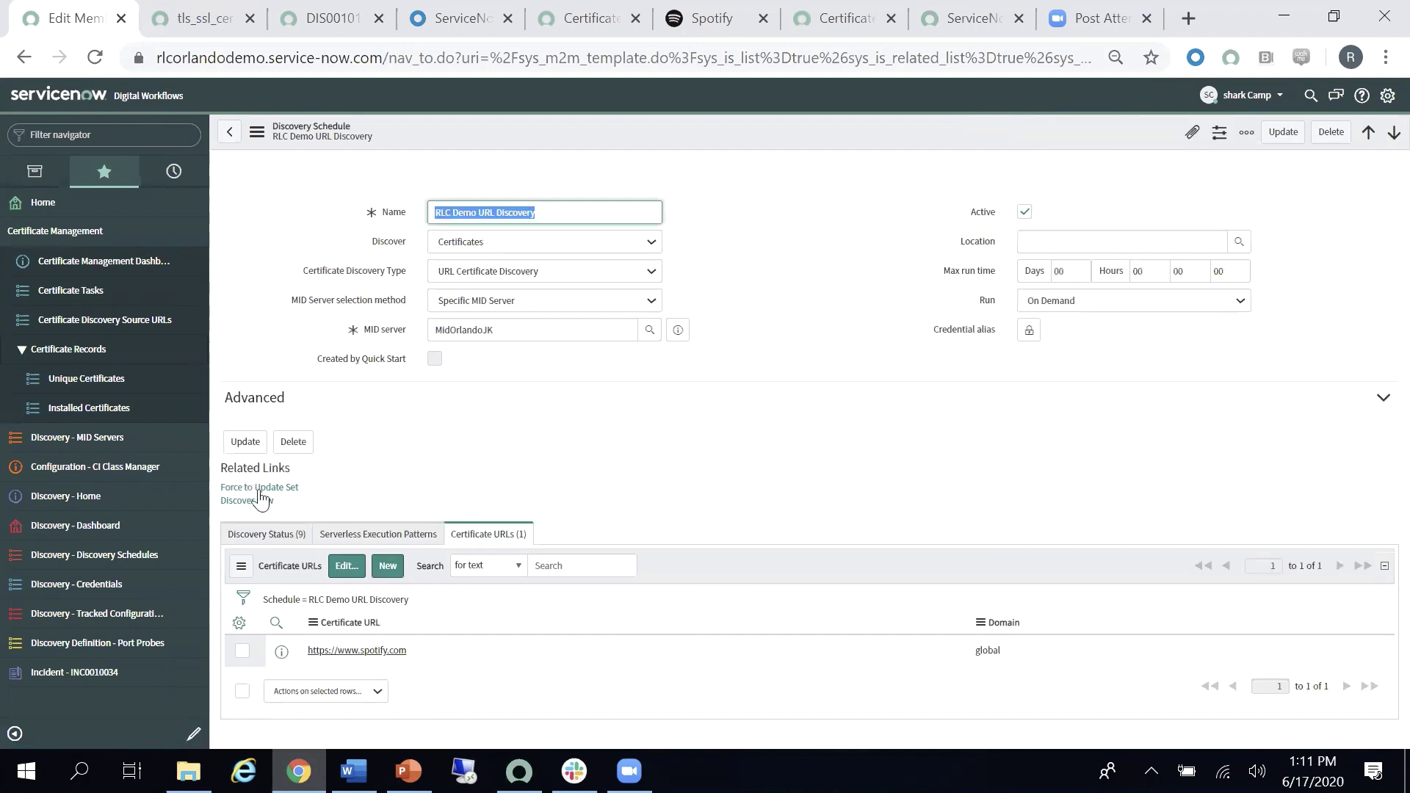
Run the RLC Demo URL Discovery schedule now and refresh status DIS0010179 until it completes
left_click(265, 500)
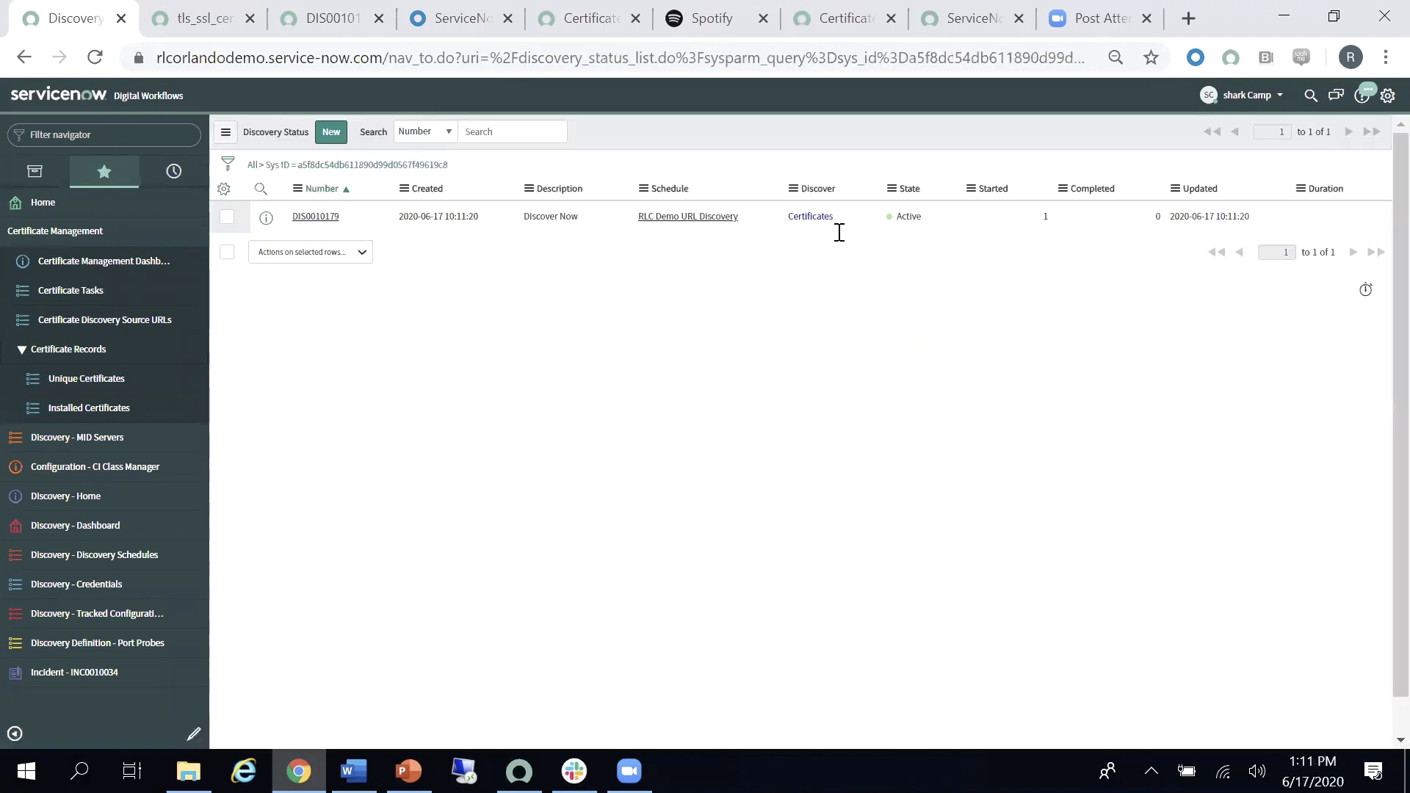
left_click(322, 223)
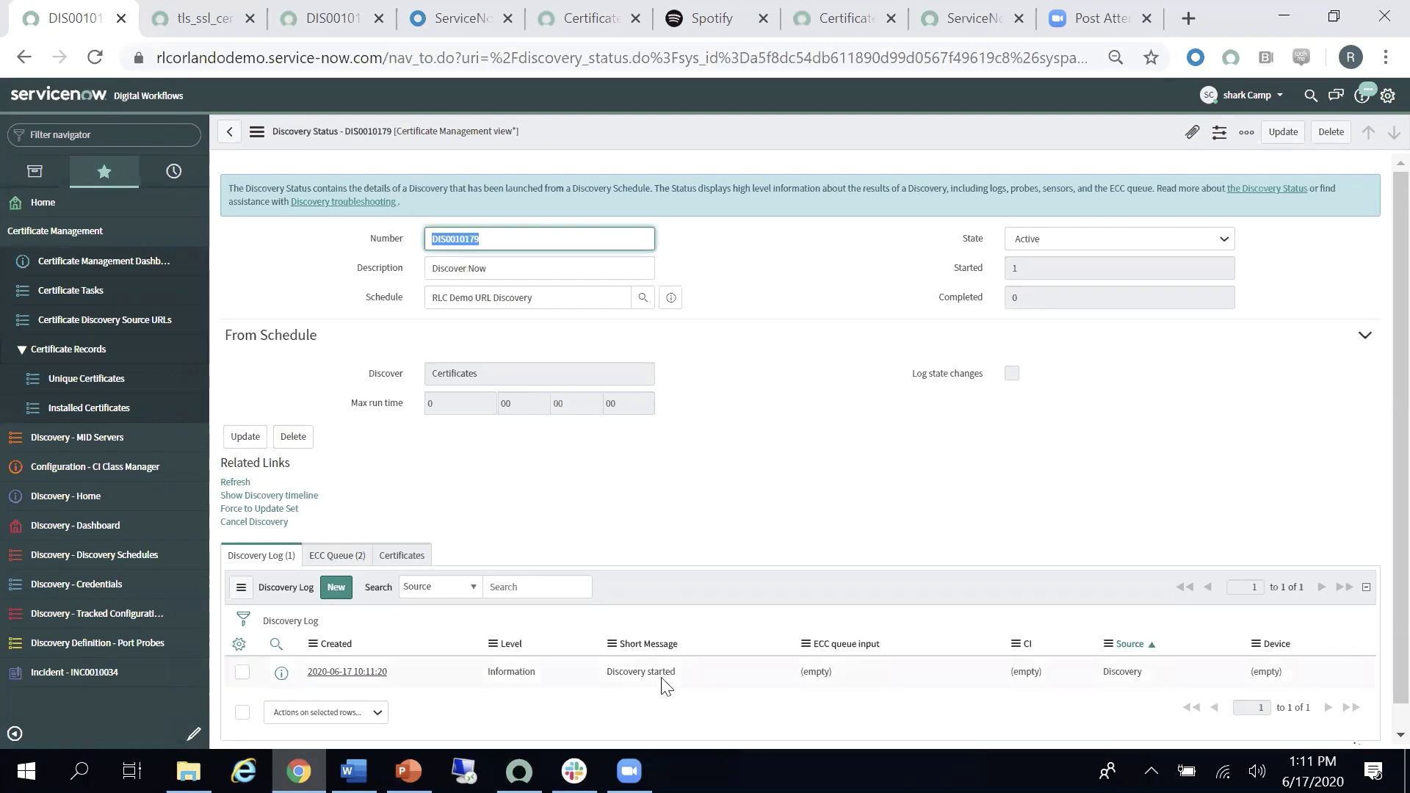
left_click(242, 485)
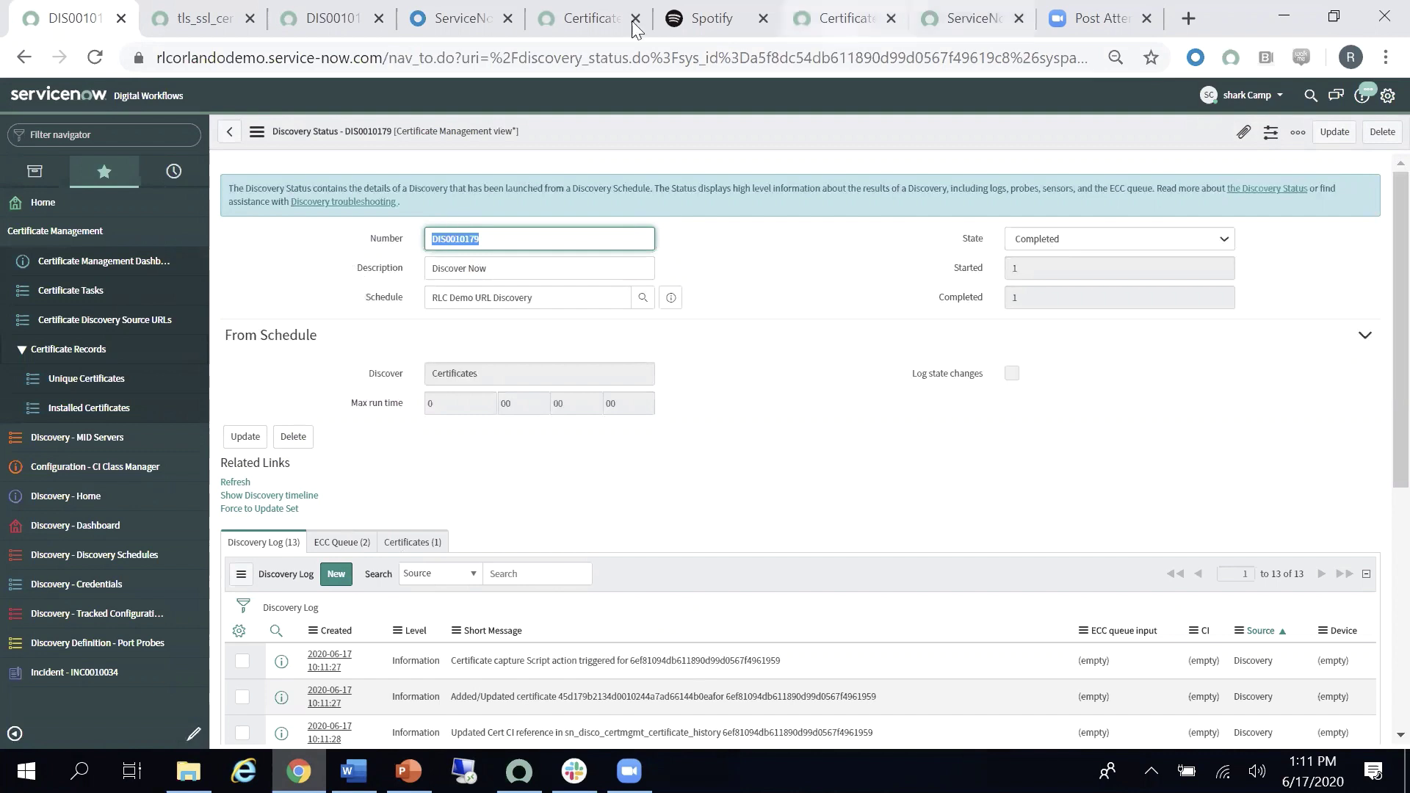
left_click(587, 22)
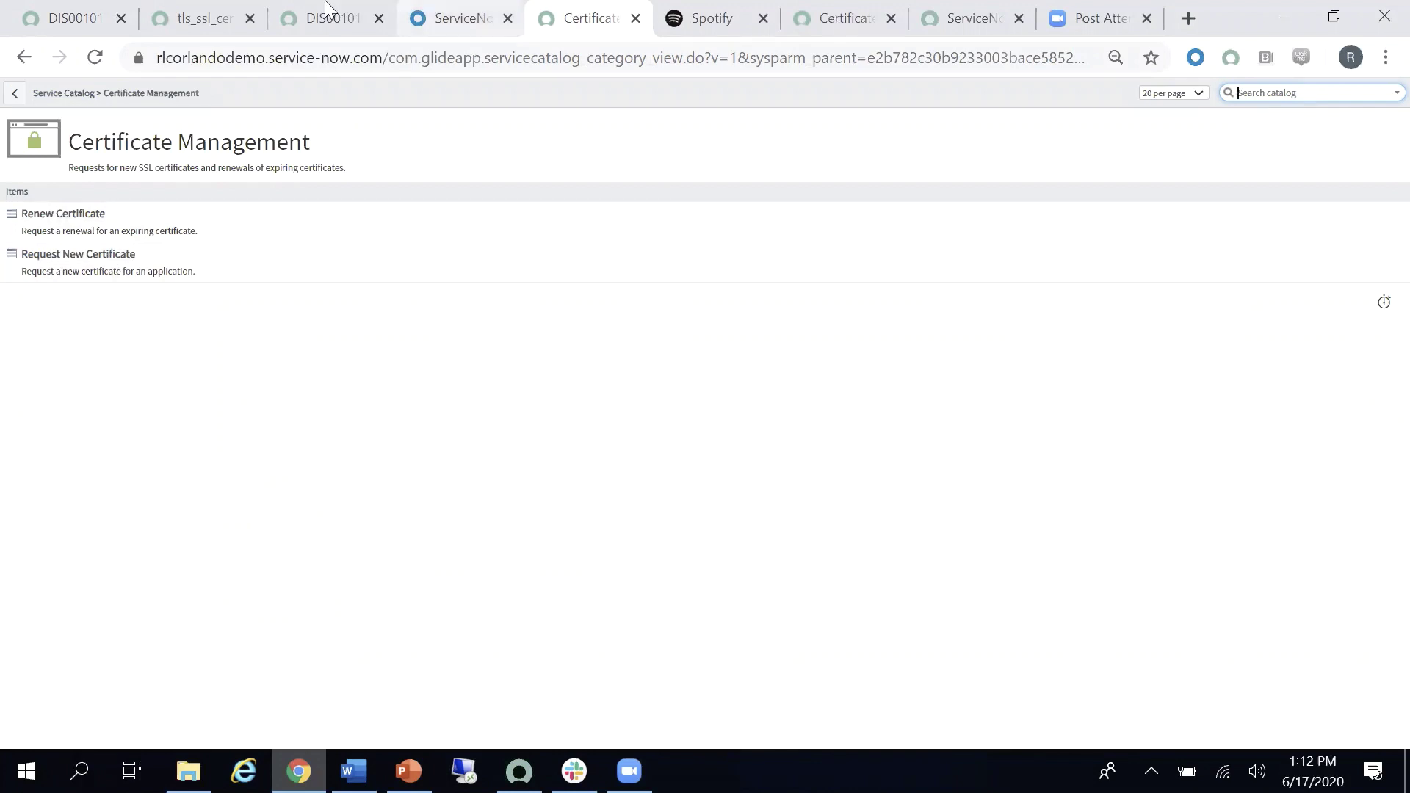
left_click(80, 20)
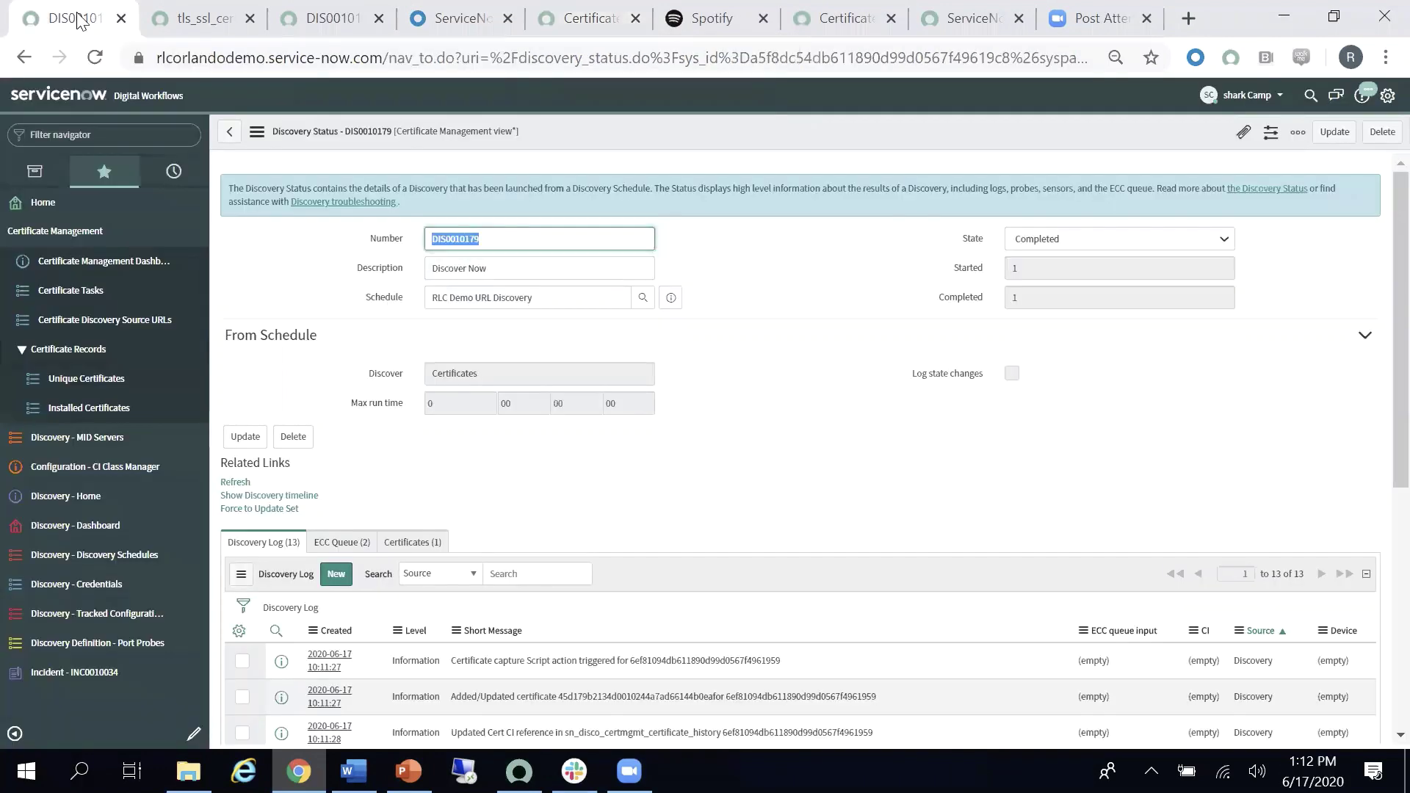
Open the Certificate Management Dashboard and dismiss its information banner
left_click(96, 269)
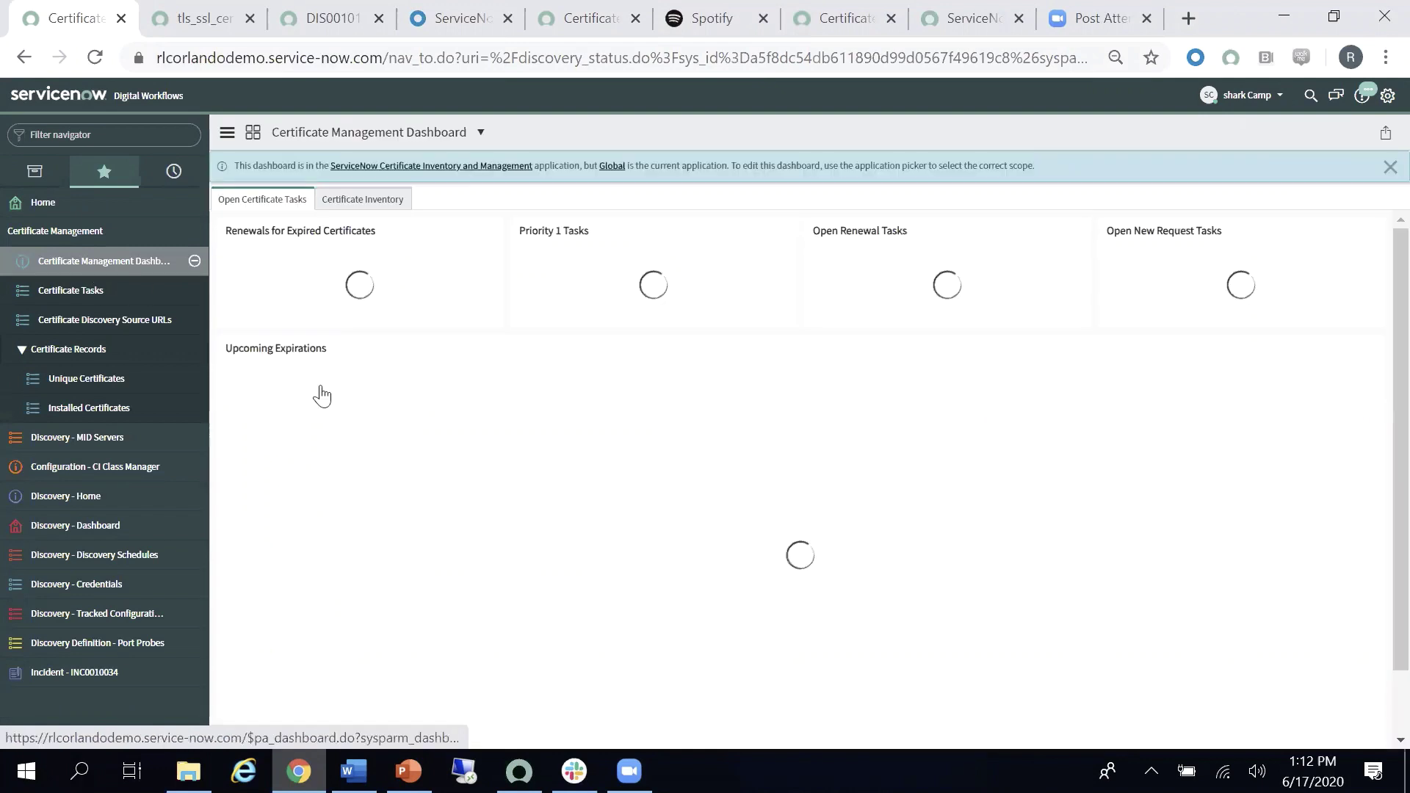
left_click(1390, 167)
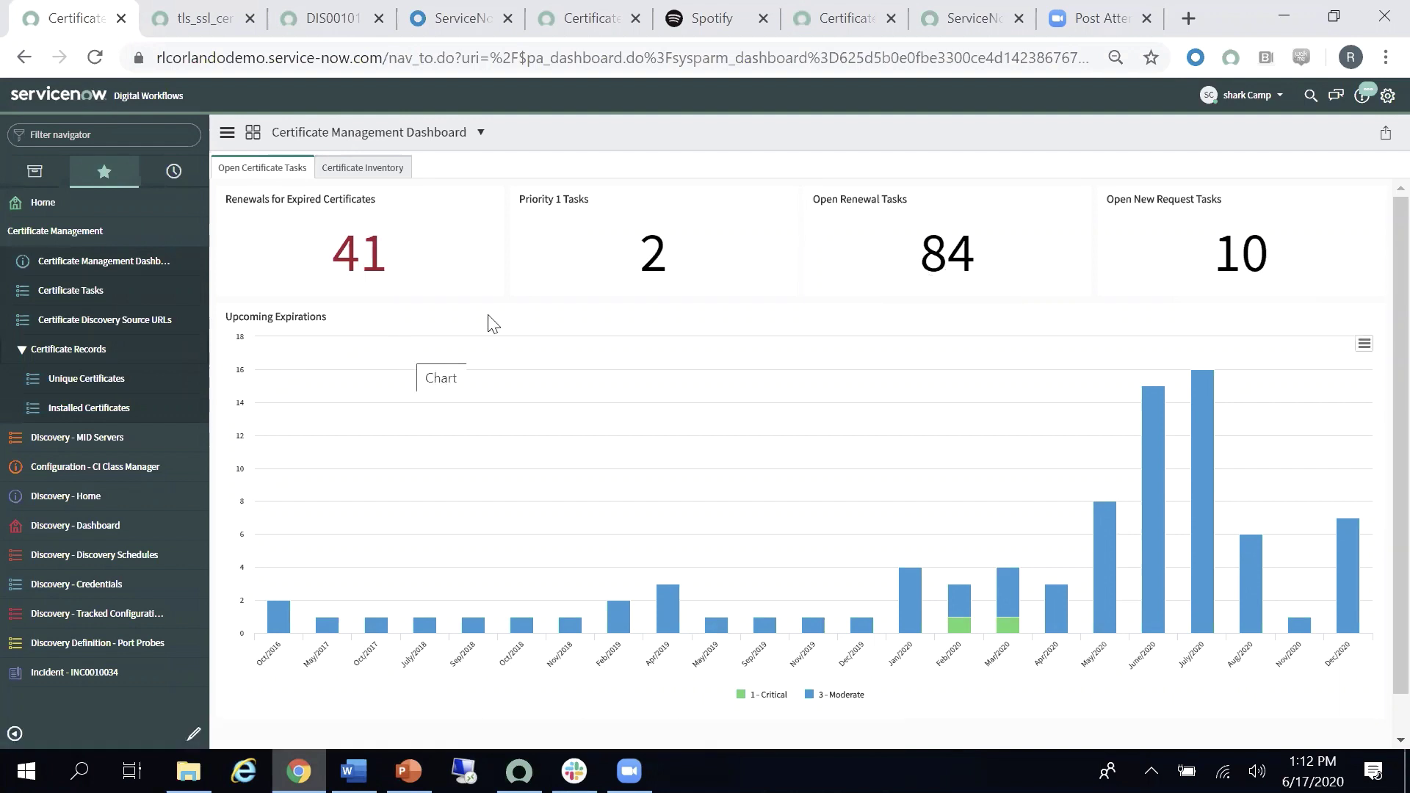
List the two Priority 1 tasks, open CERT0010059, and preview its DigiCert SHA2 Secure Server CA item
left_click(652, 269)
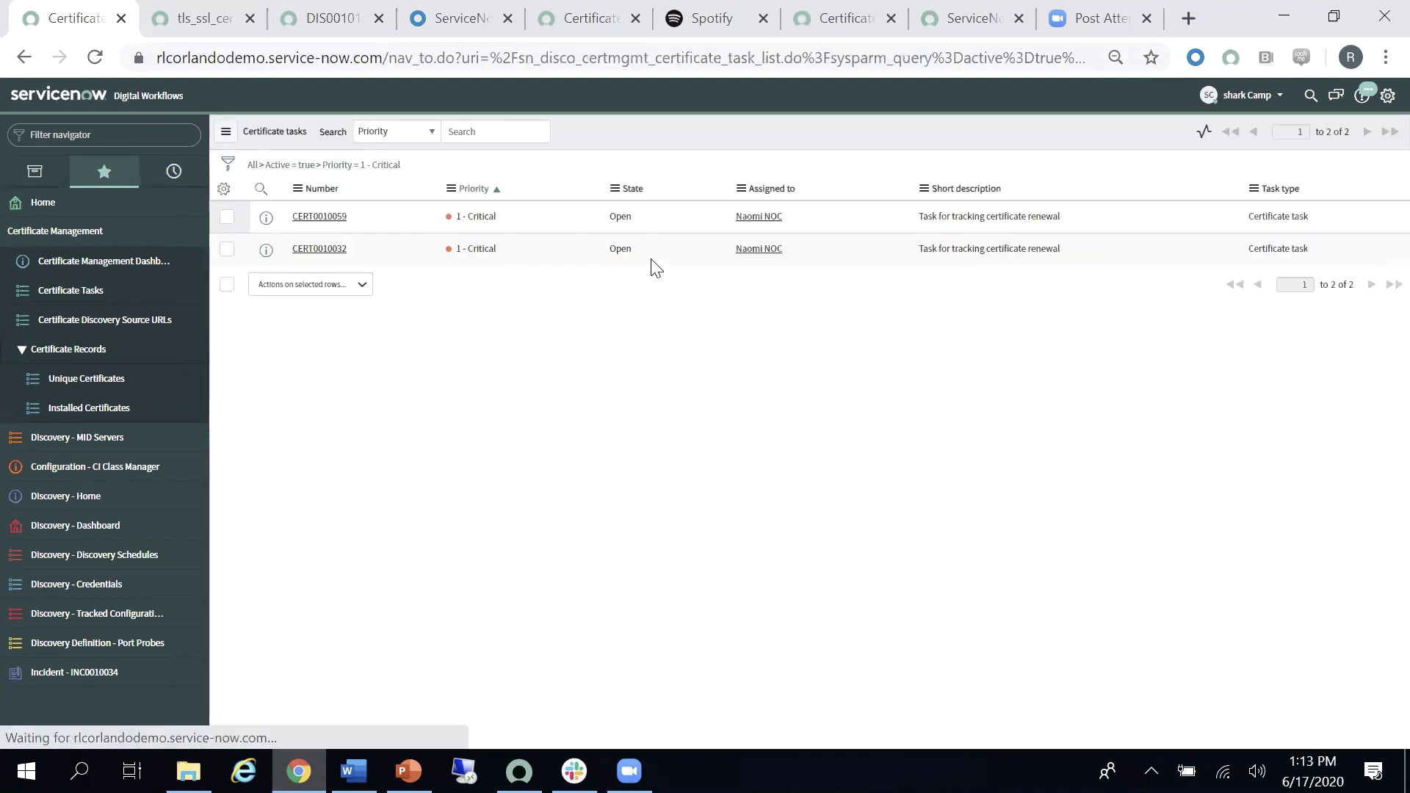
left_click(317, 218)
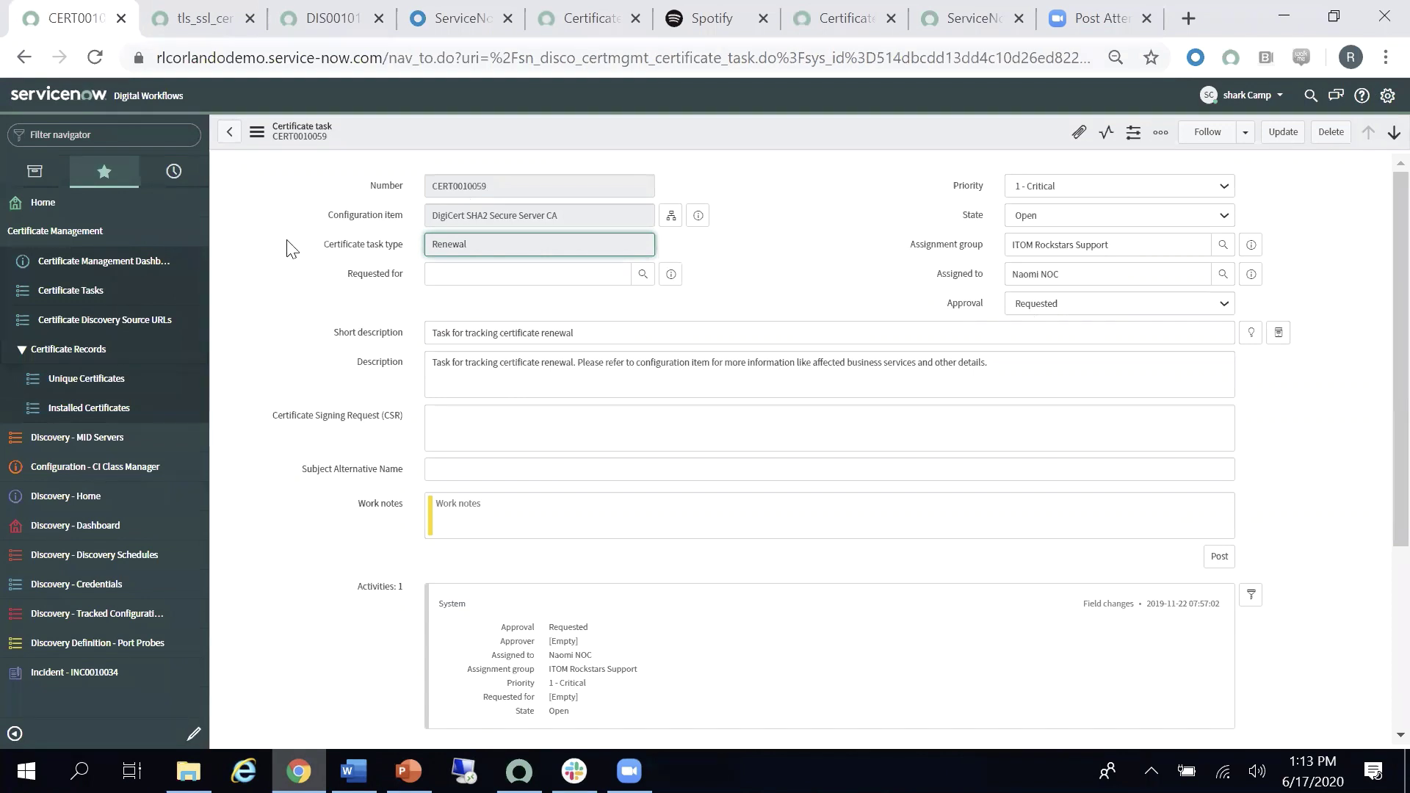
left_click(697, 216)
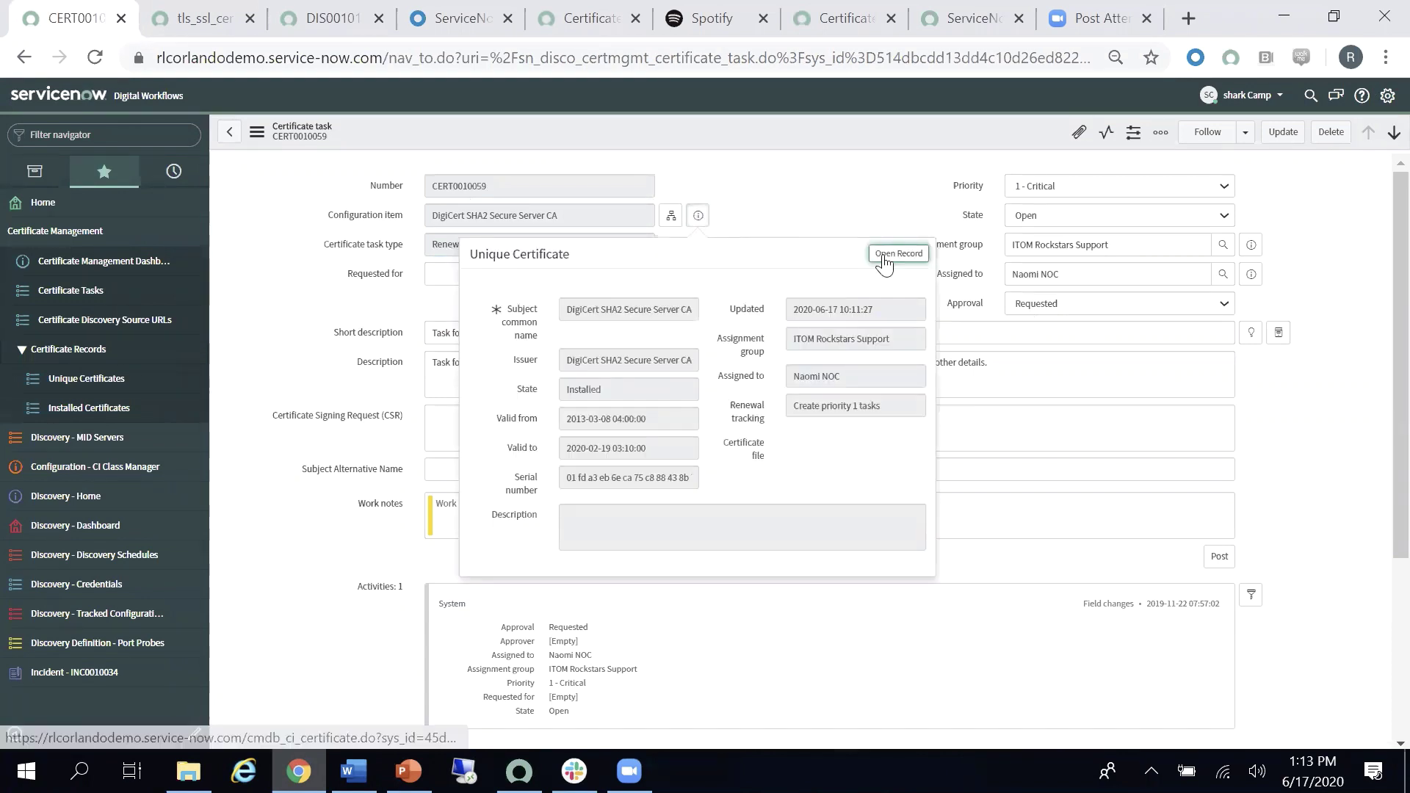
Open the full DigiCert SHA2 Secure Server CA certificate record and scroll down to its related items
left_click(896, 254)
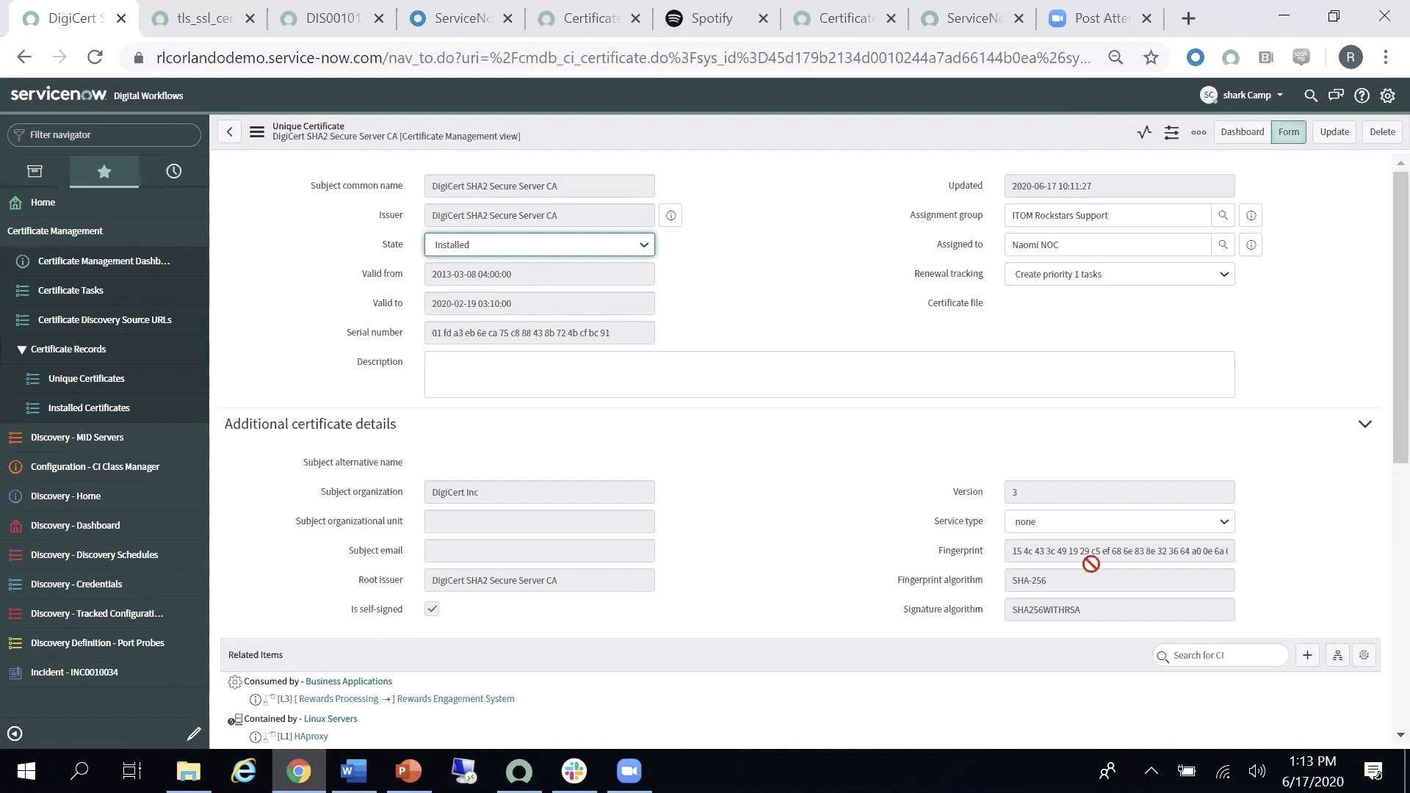
mouse_move(895, 610)
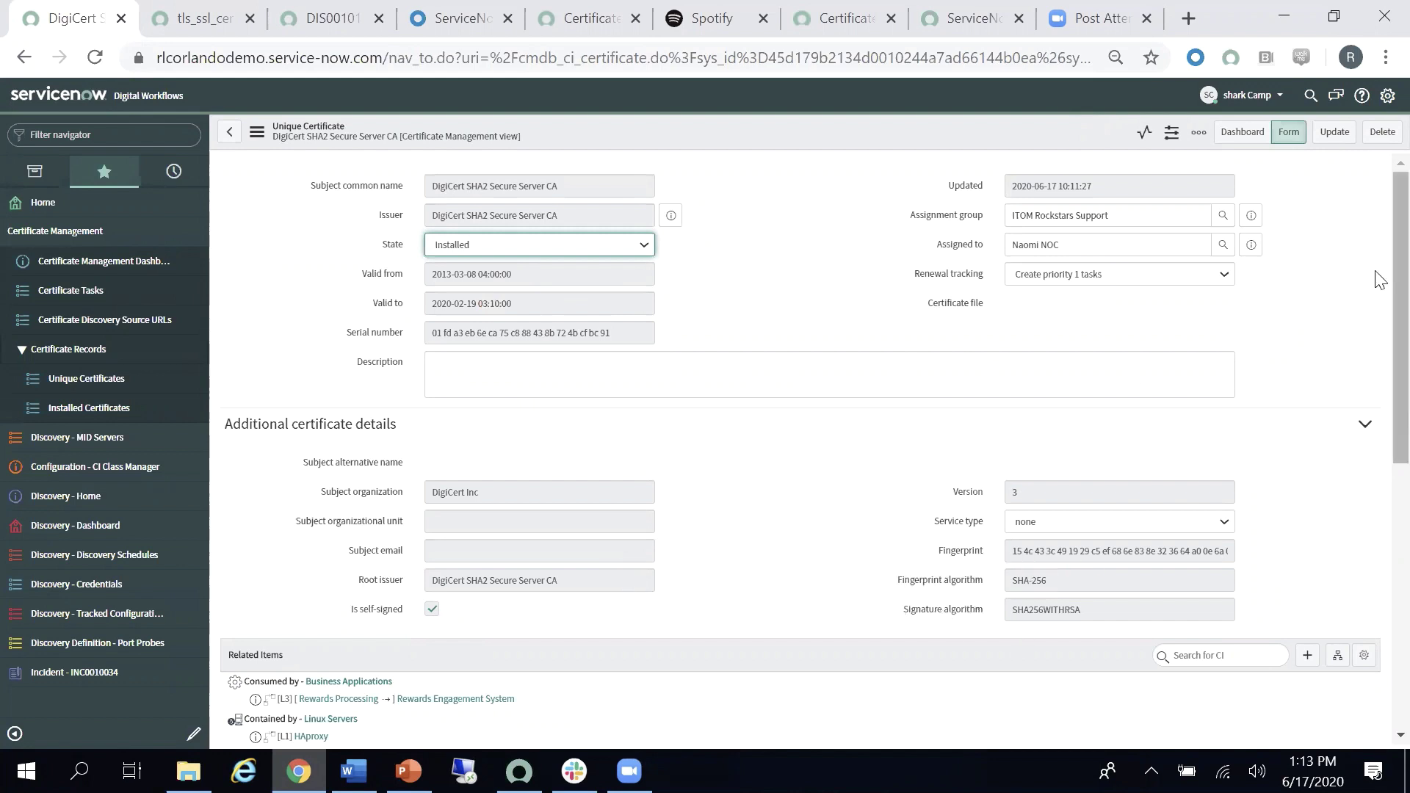
scroll(1379, 261, "down", 1)
scroll(1376, 314, "down", 1)
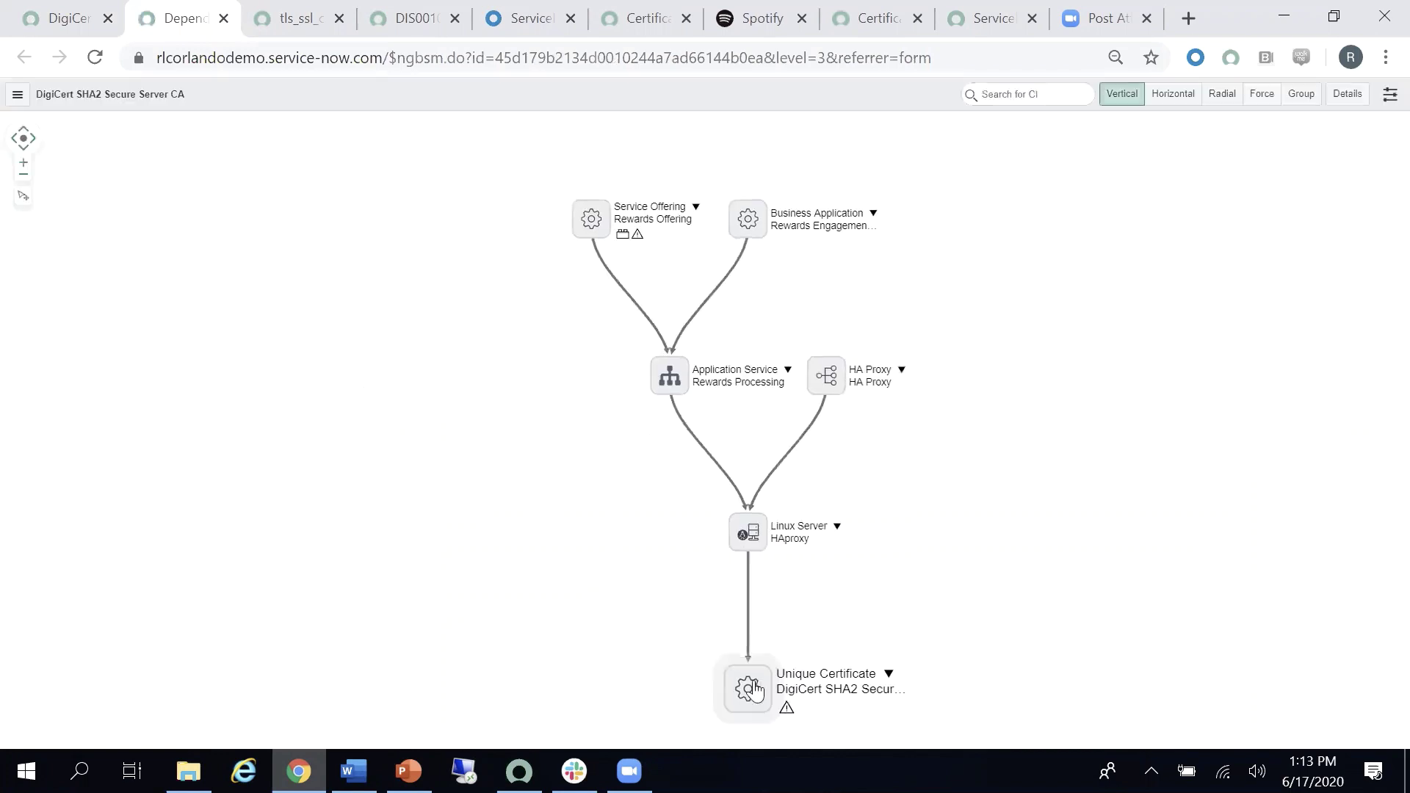
Drag the Unique Certificate node up and to the right on the dependency map
left_click_drag(773, 698, 892, 644)
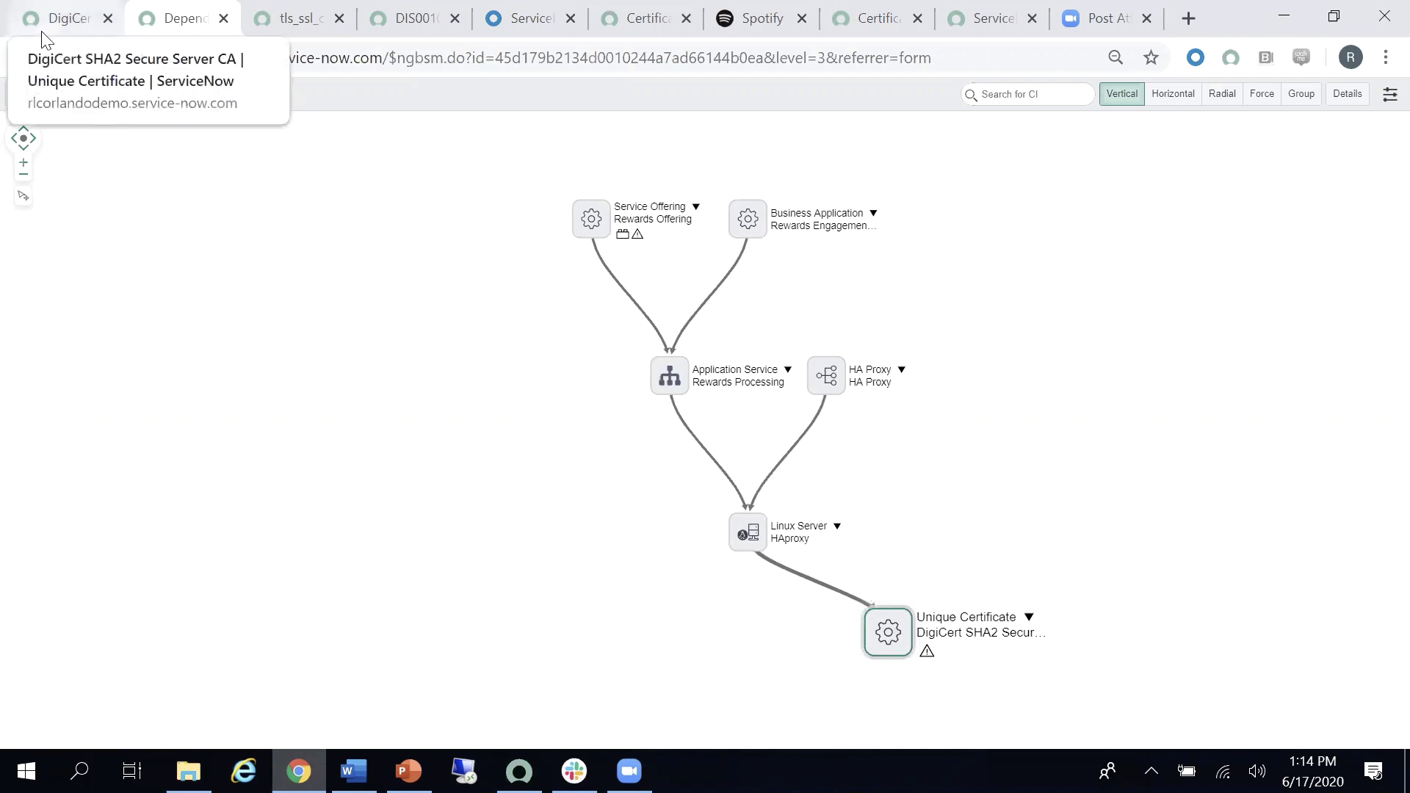
Go back to the DigiCert record and review incident INC0010034 tracking the expired certificate
left_click(79, 26)
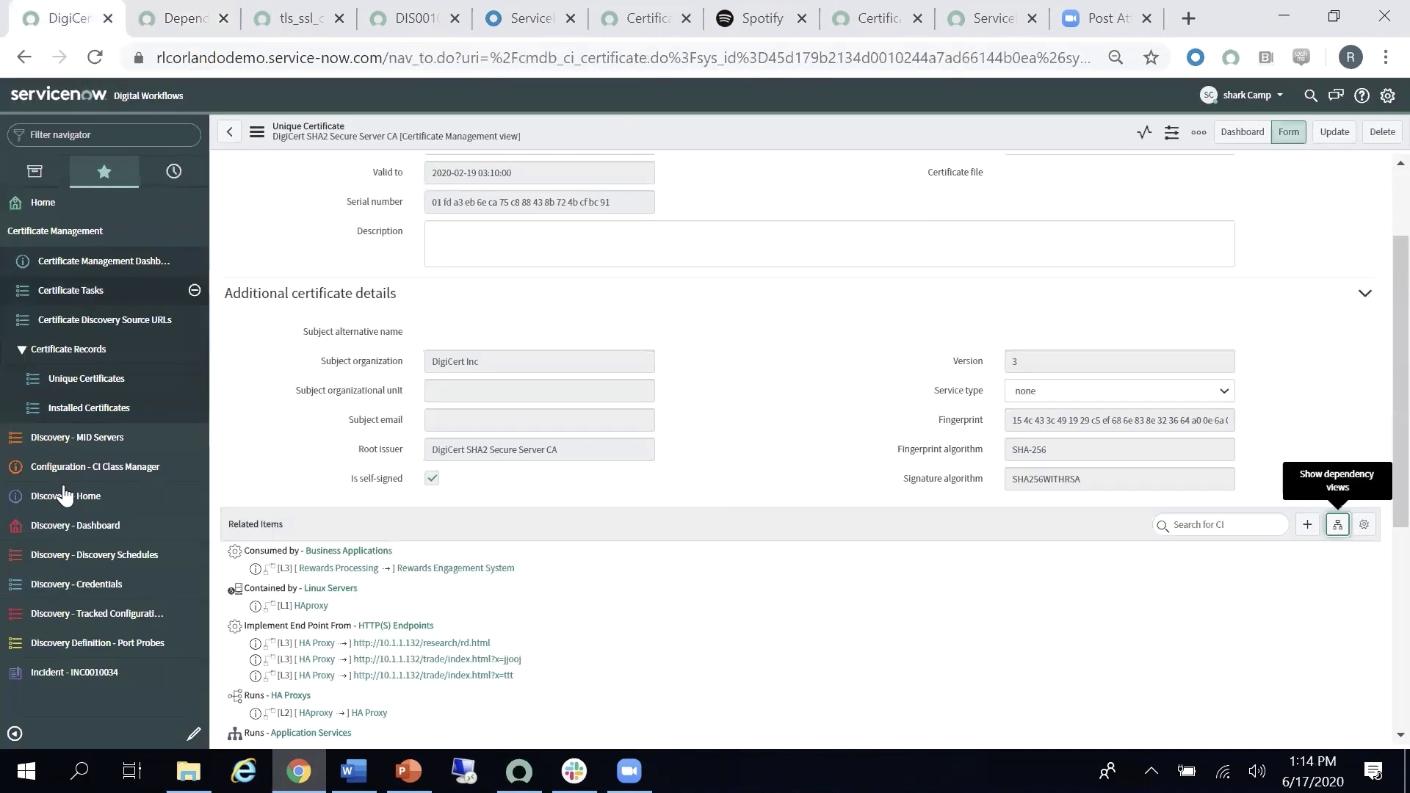
left_click(98, 673)
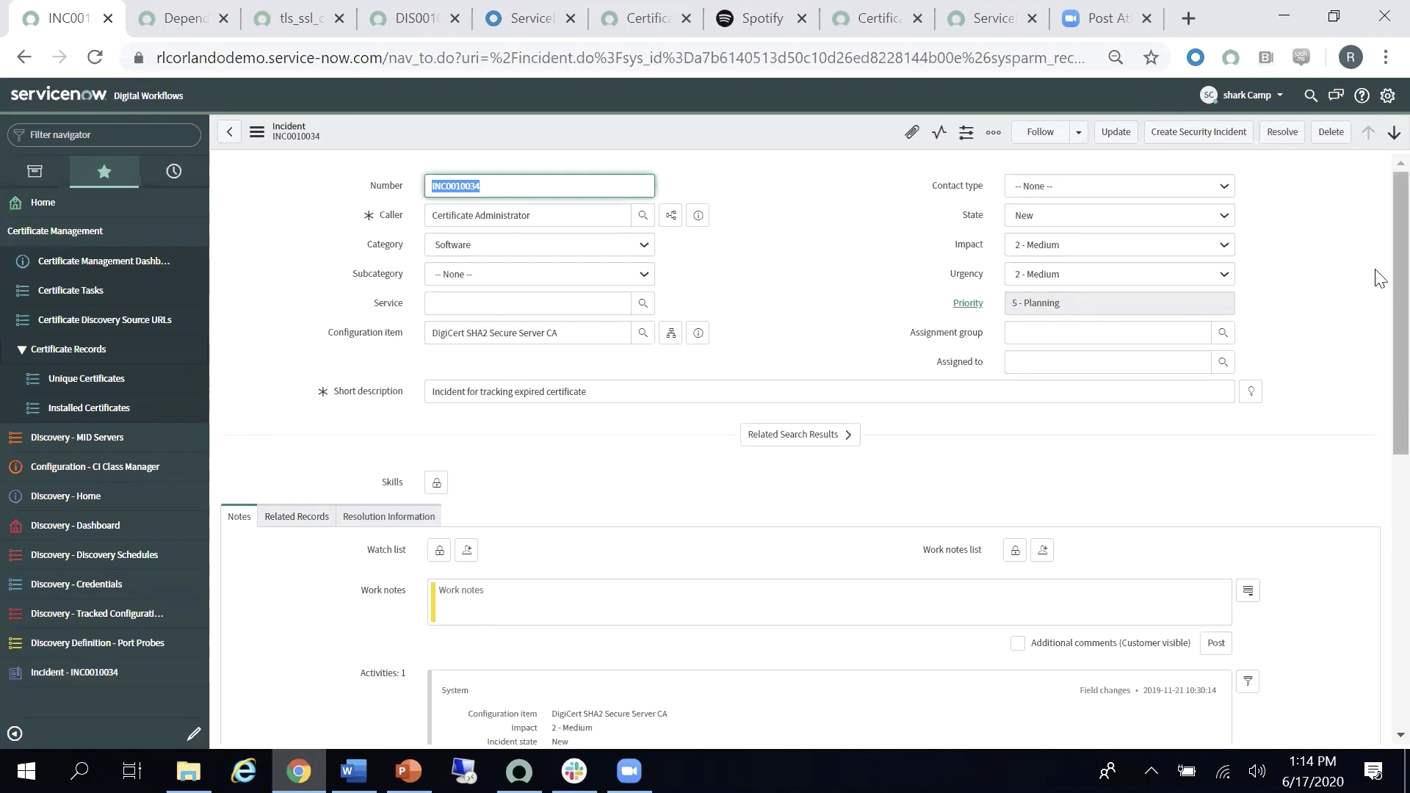
scroll(1381, 279, "down", 1)
scroll(1377, 404, "down", 2)
scroll(1378, 488, "down", 2)
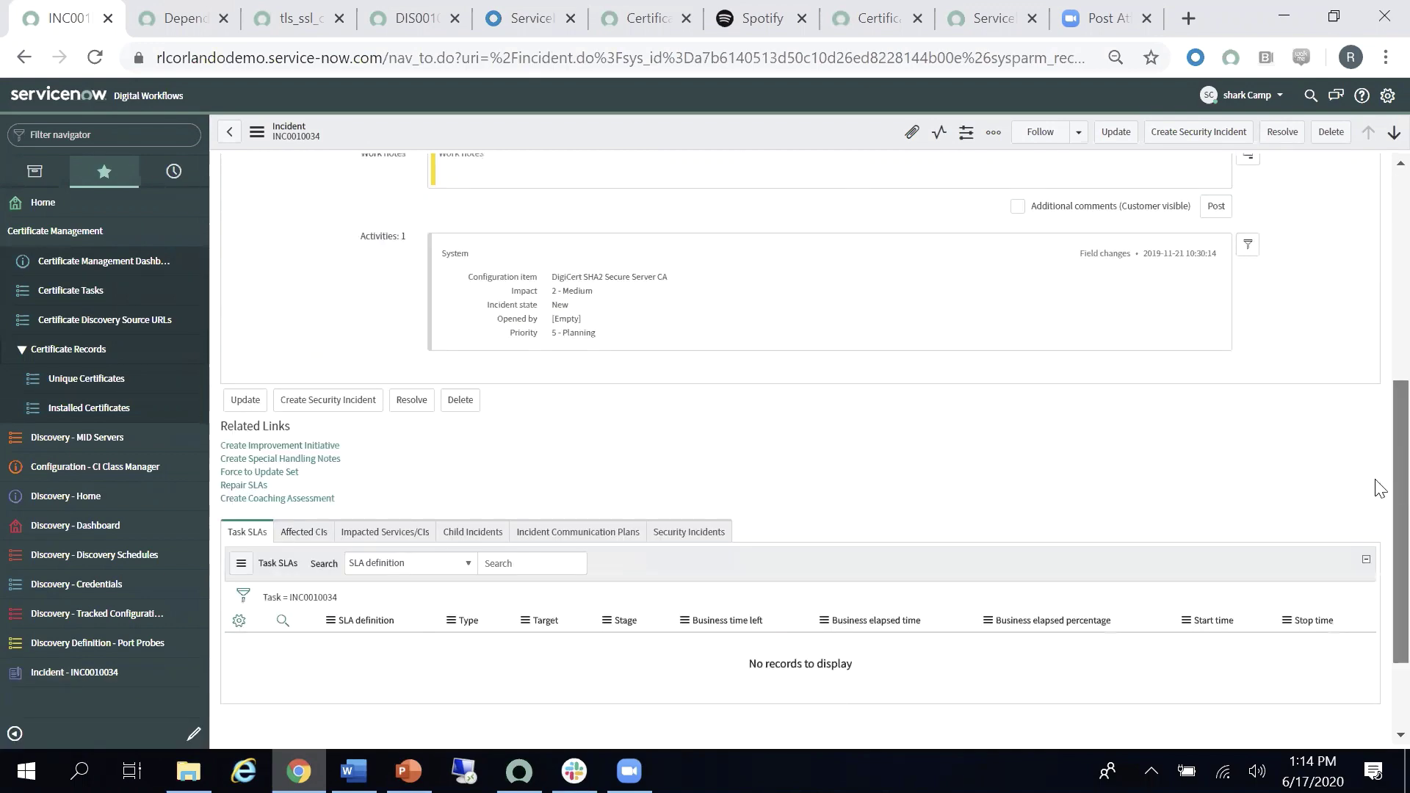
scroll(1376, 460, "up", 5)
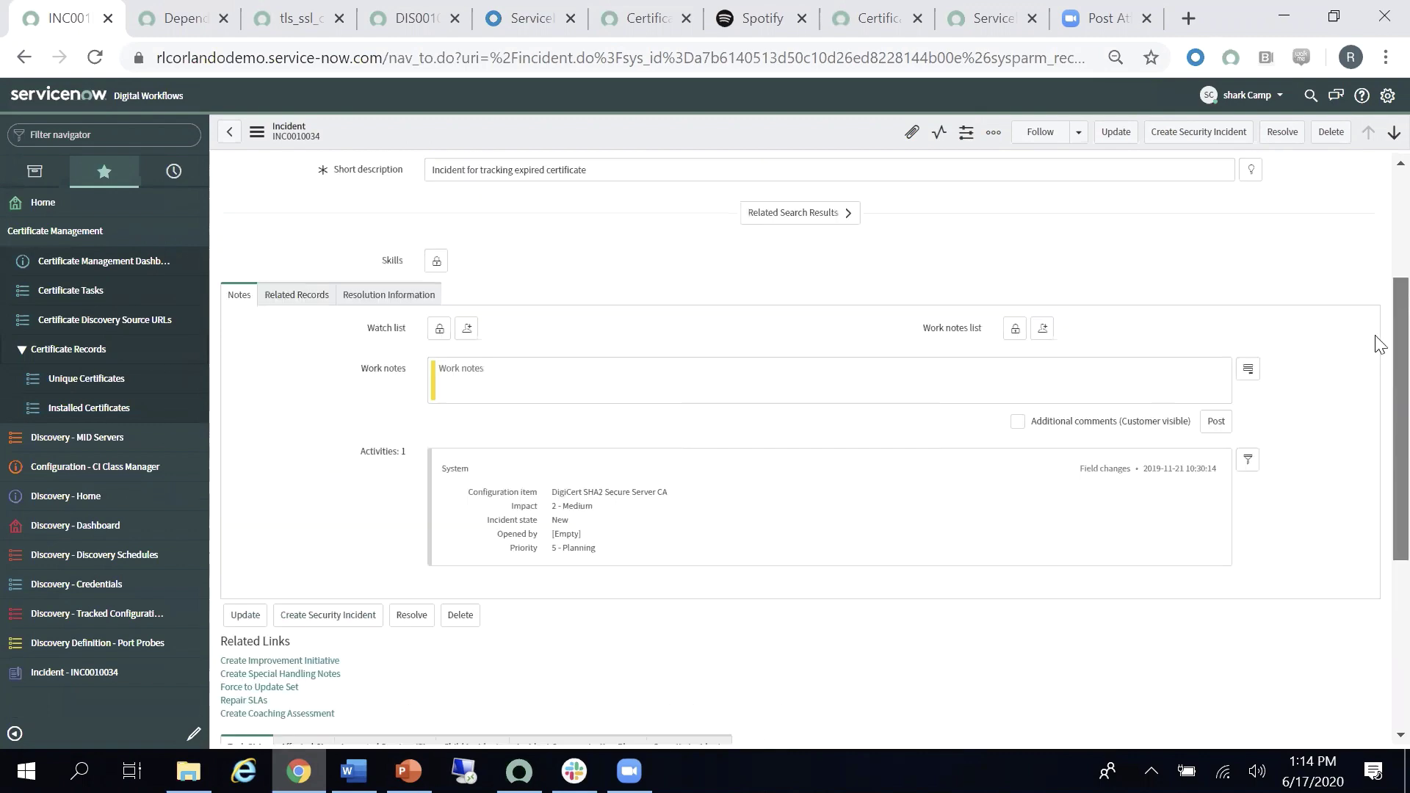
Show the dashboard's Certificate Inventory tab with 284 unique certificates, scope notice closed
left_click(101, 261)
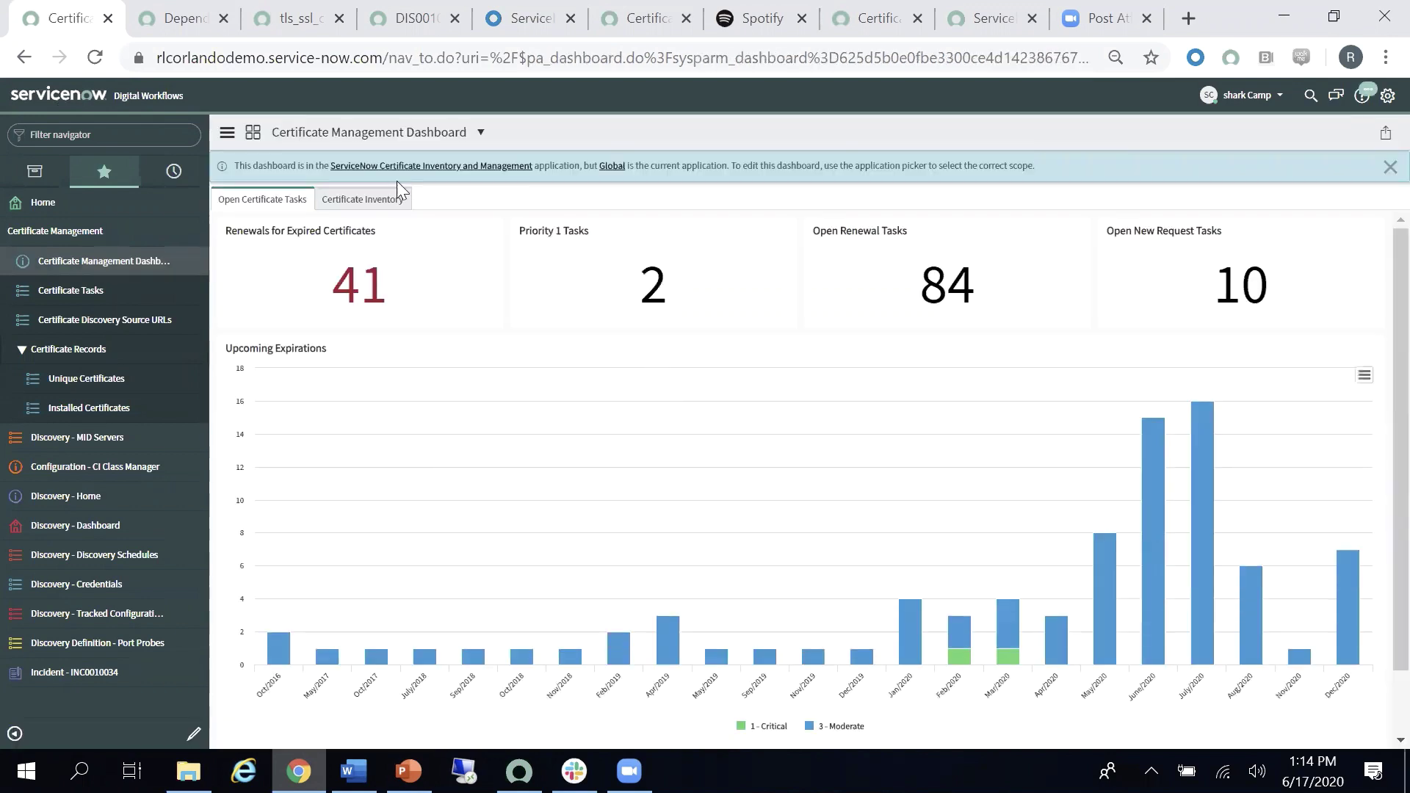
left_click(362, 199)
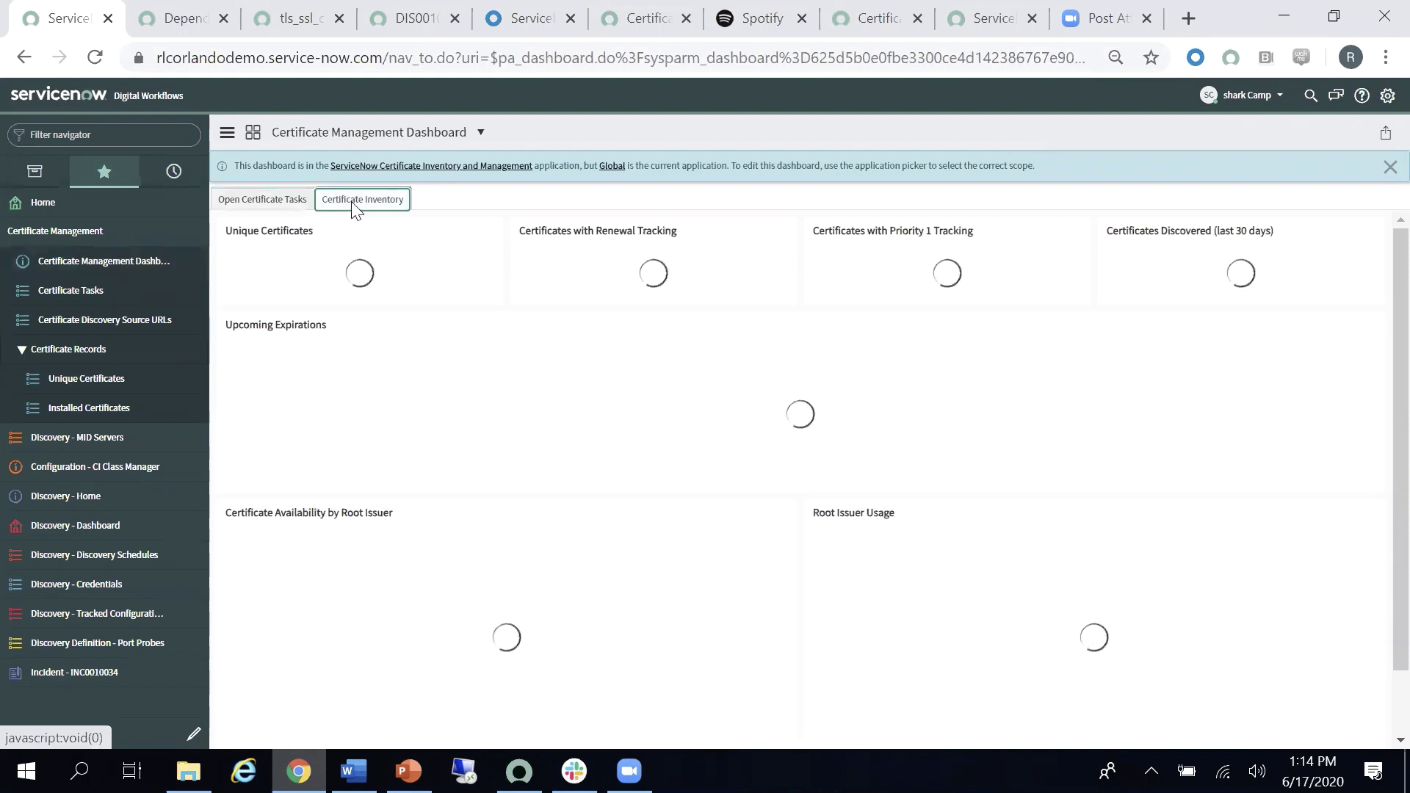
left_click(1390, 166)
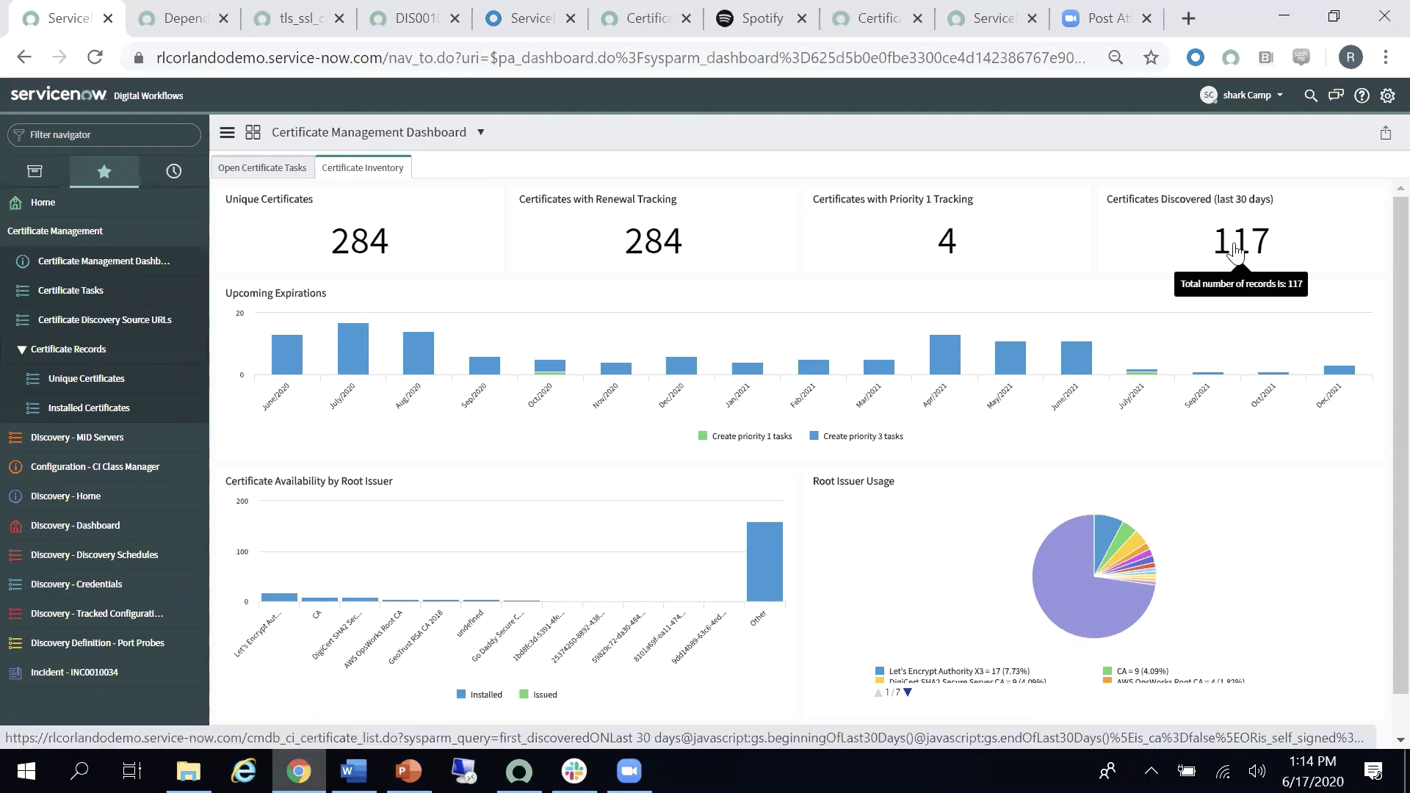
scroll(1372, 308, "down", 1)
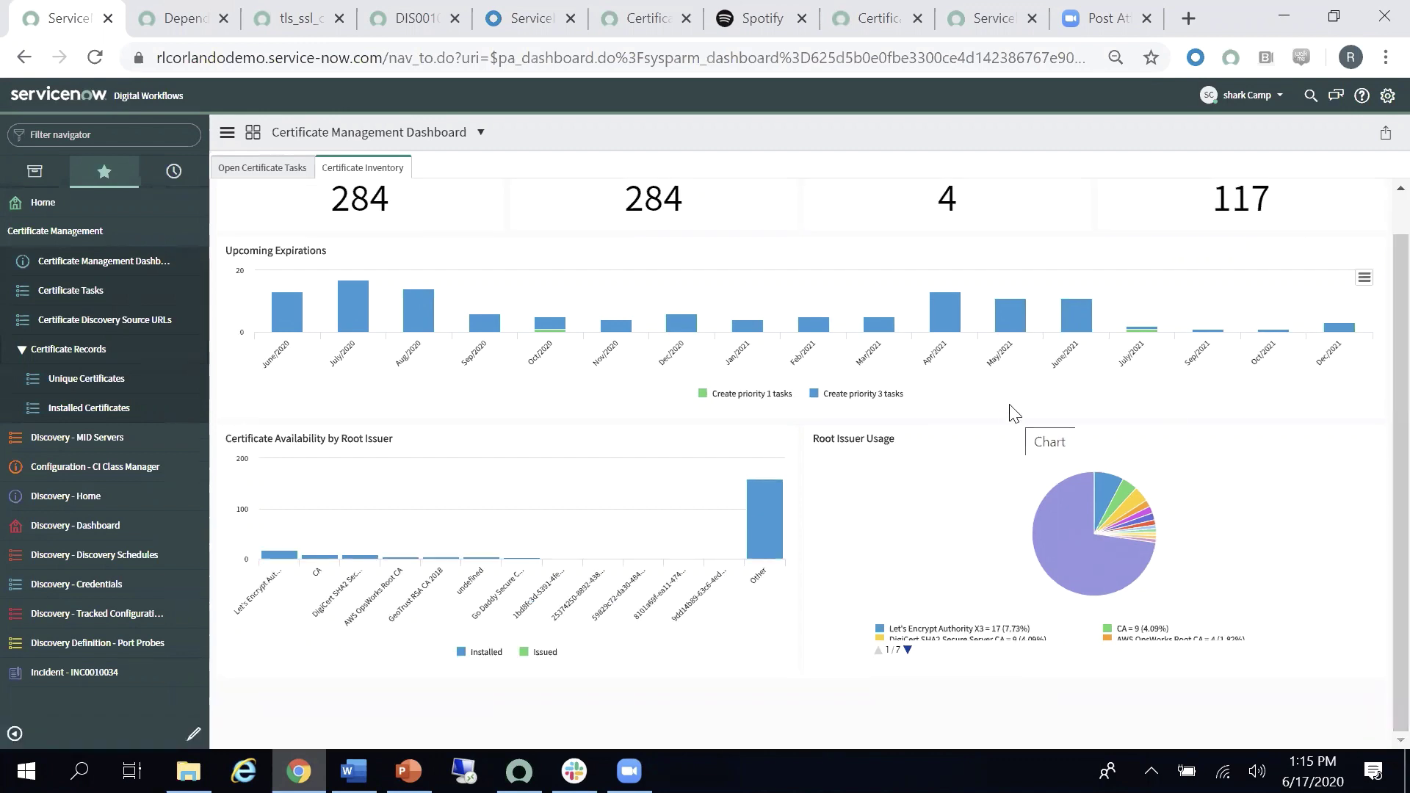
Drill into the Let's Encrypt Authority X3 slice of the Root Issuer Usage pie chart
mouse_move(1001, 551)
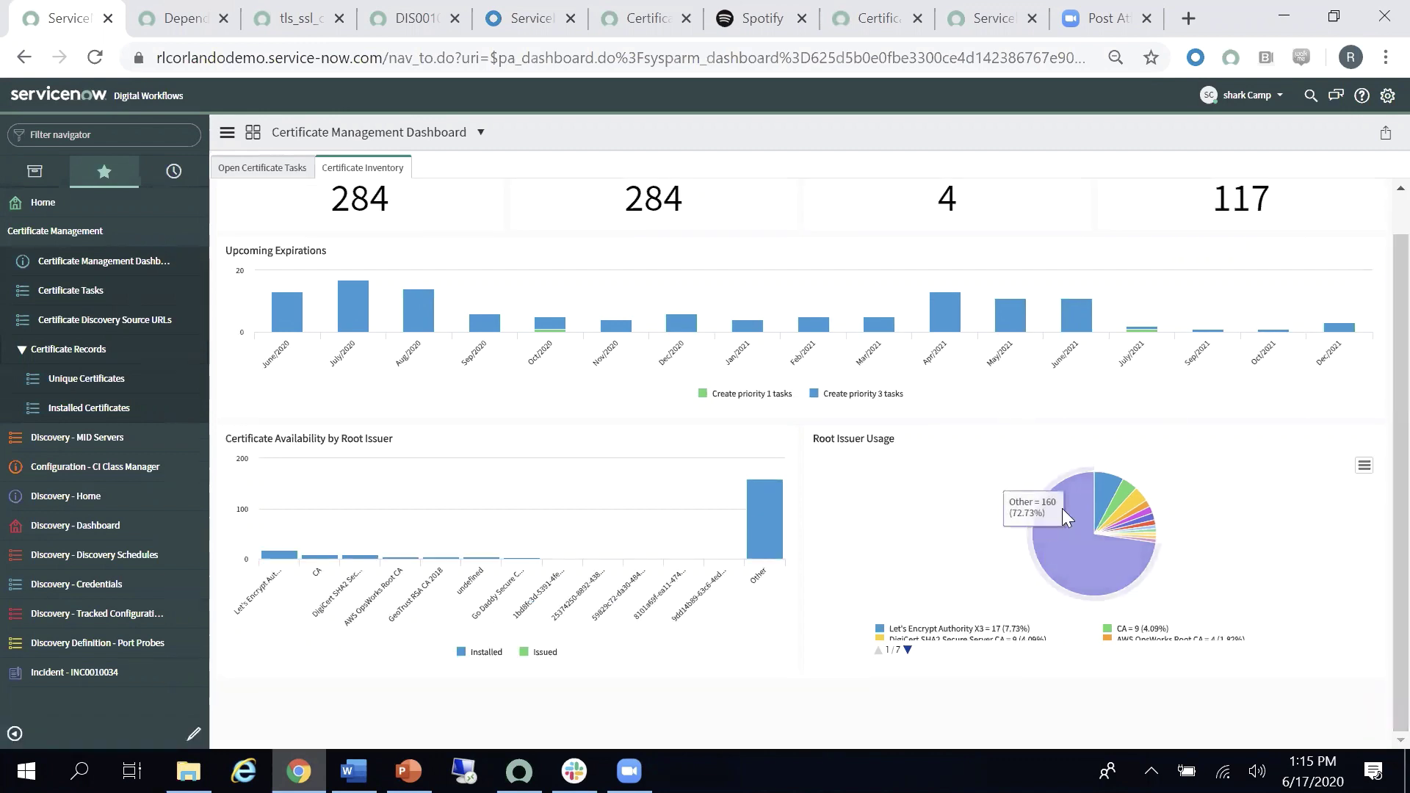
mouse_move(1104, 496)
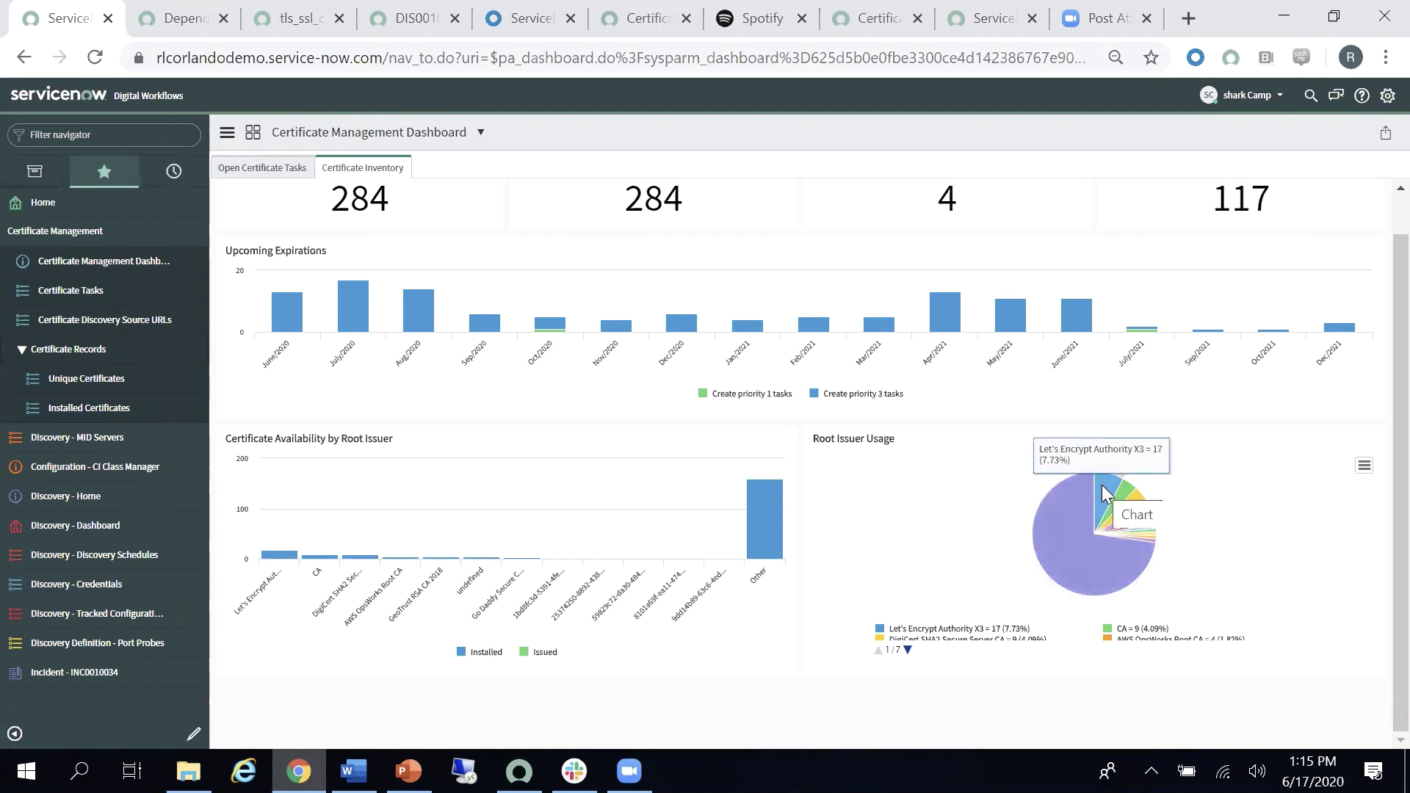
left_click(1104, 493)
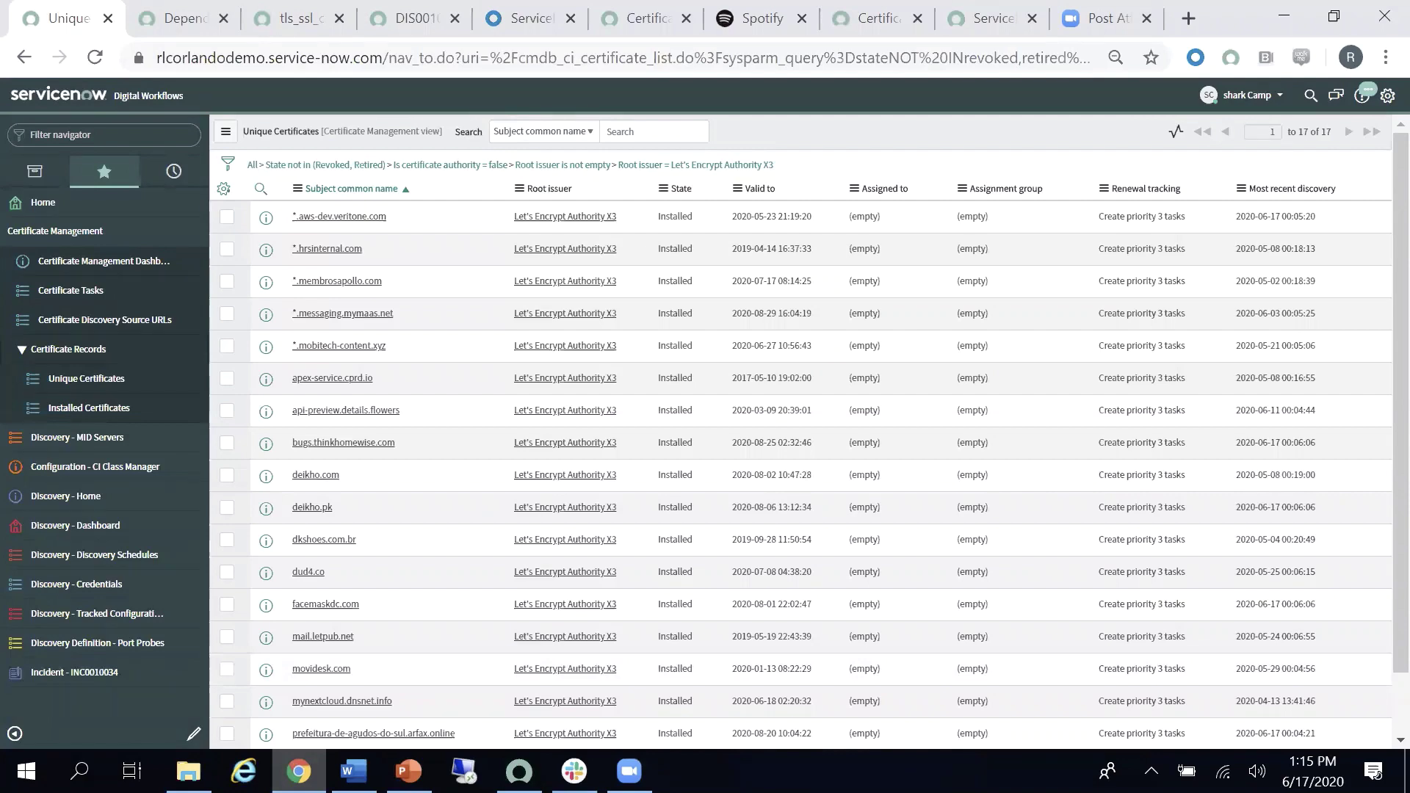
Bring the PowerPoint slide show forward on the TLS certificate lifecycle Solution slide
mouse_move(409, 771)
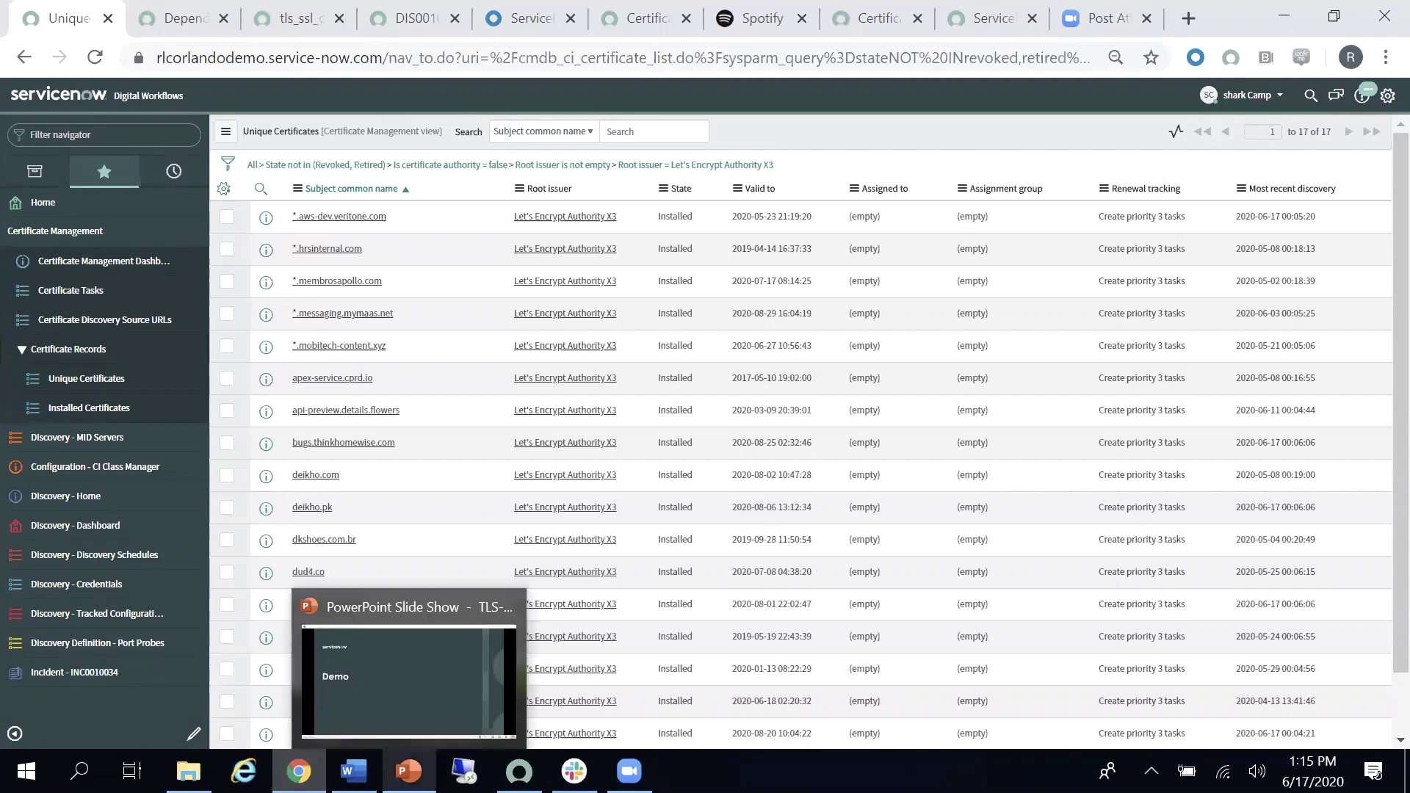
left_click(409, 679)
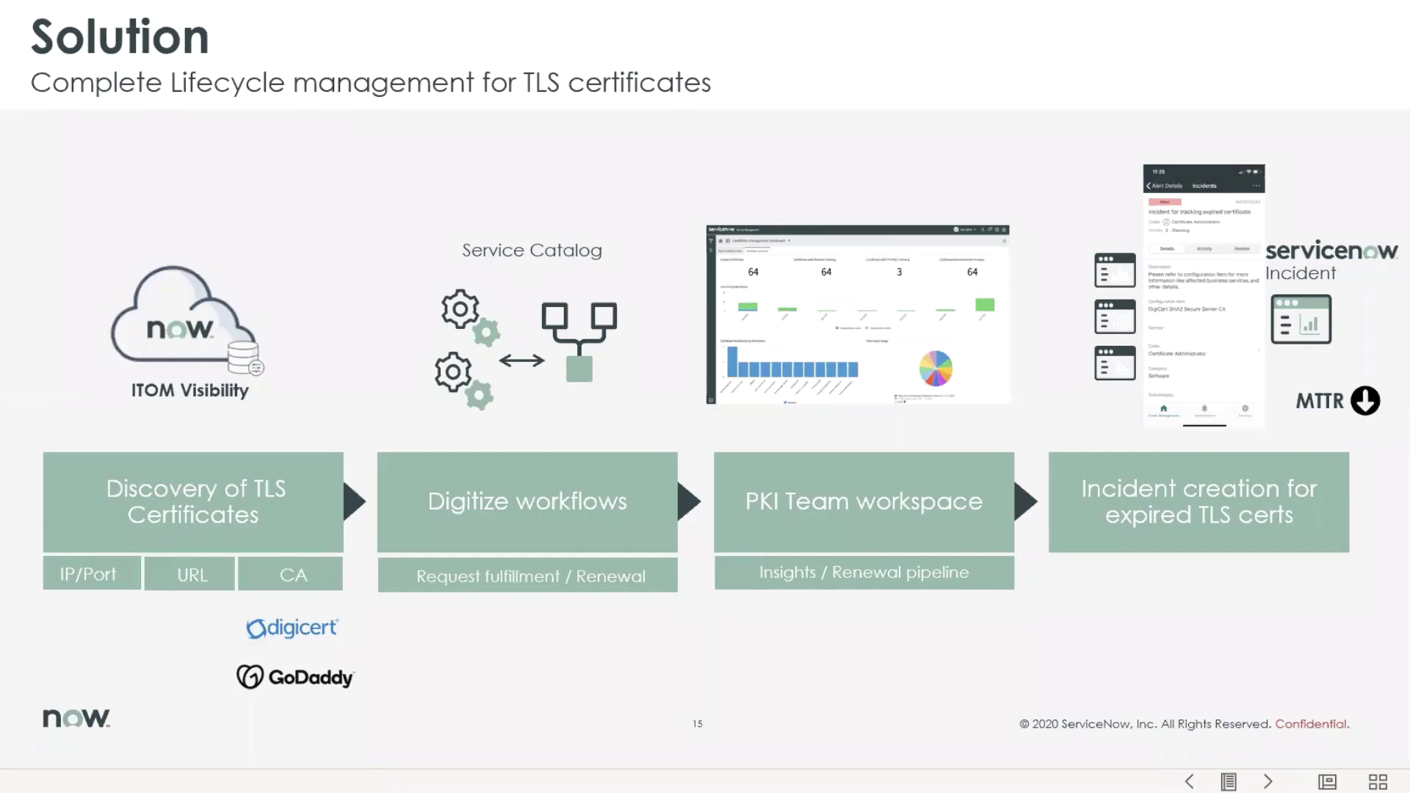